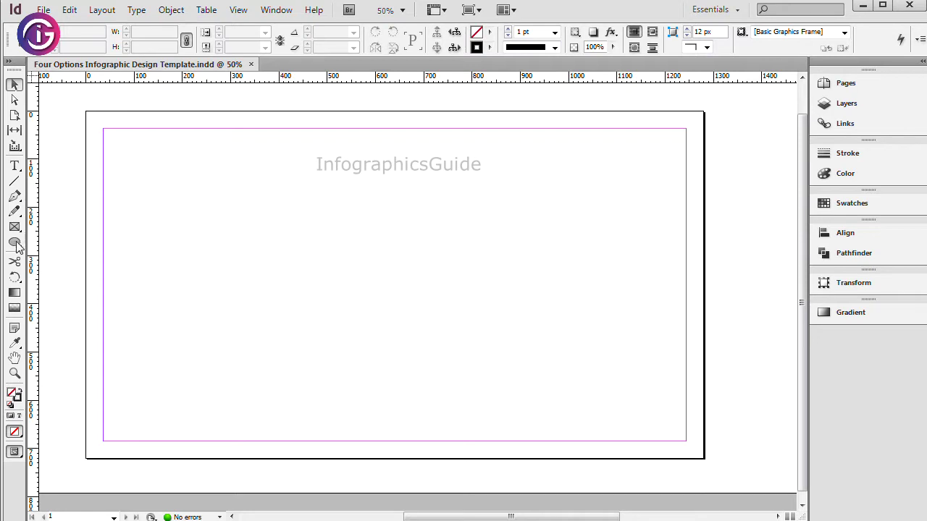
Draw a circle about 262 px in diameter on the page's left half with the Ellipse tool.
click(15, 243)
drag(143, 224, 269, 428)
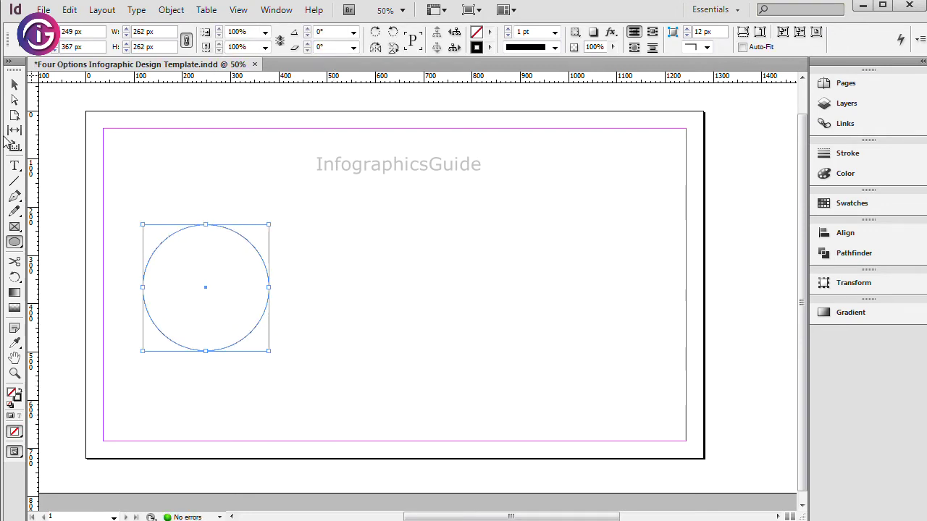
click(15, 85)
click(418, 216)
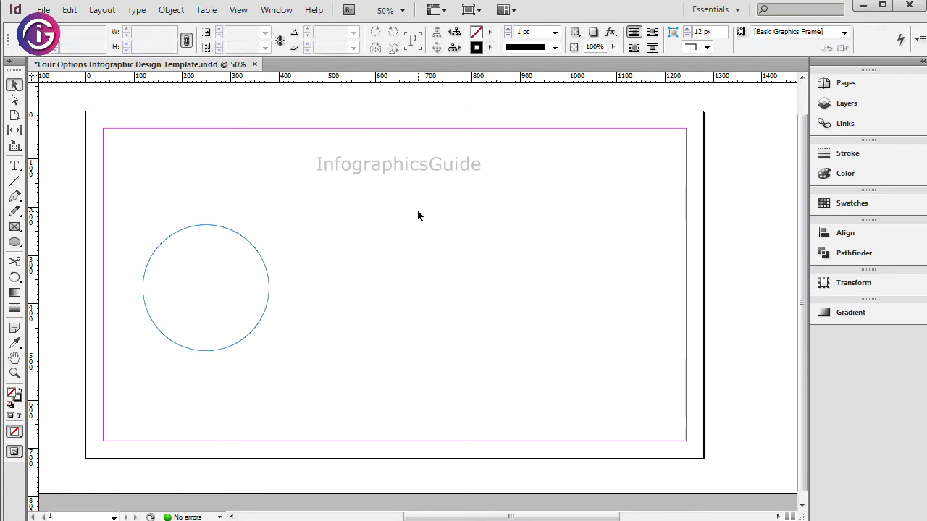
Draw a rectangle frame about 532 px wide, running right from the circle's vertical centre line and about as tall as the circle.
click(13, 228)
drag(202, 224, 312, 349)
click(14, 85)
drag(310, 284, 459, 291)
click(550, 303)
Set the circle's stroke color to None.
key(ctrl+space)
drag(133, 192, 342, 367)
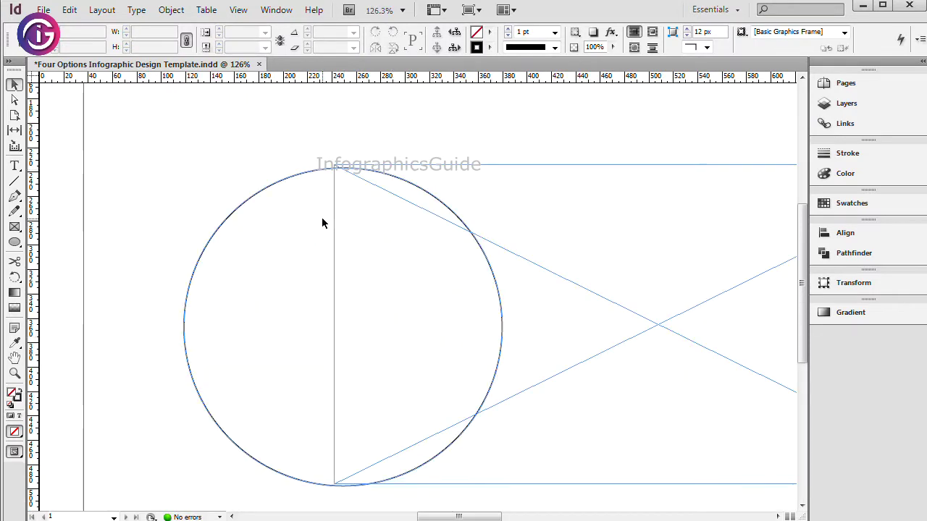
click(294, 174)
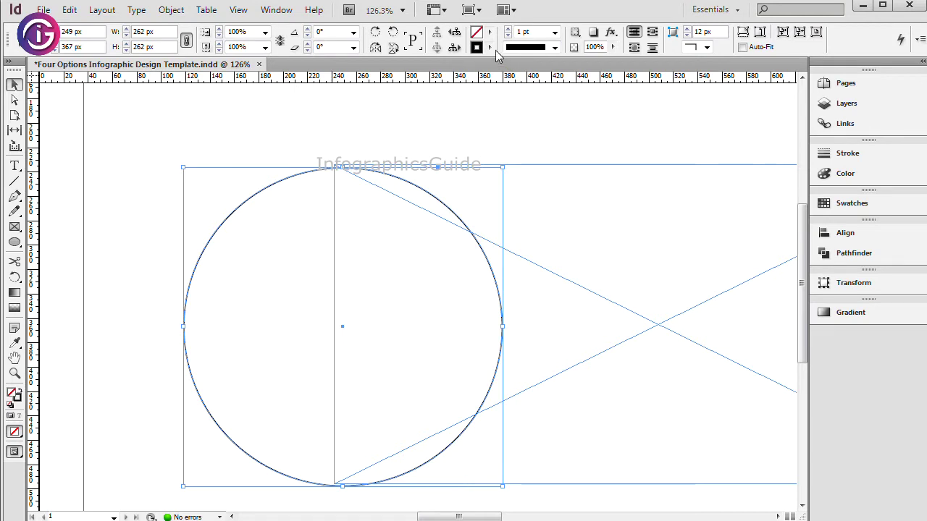
click(490, 47)
click(513, 77)
click(300, 132)
Adjust the rectangle frame's upper and lower edges to meet the circle's extents, making the frame 262 px high.
click(544, 202)
drag(551, 165, 548, 170)
drag(541, 205, 463, 132)
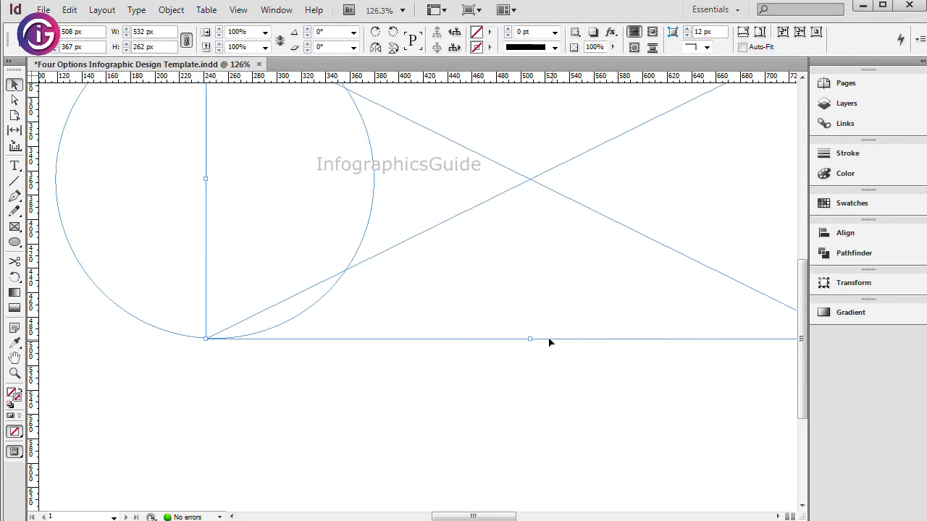
drag(529, 340, 539, 338)
click(181, 351)
Shift the circle left in small nudges until its centre lines up with the rectangle frame's left edge.
drag(177, 345, 304, 314)
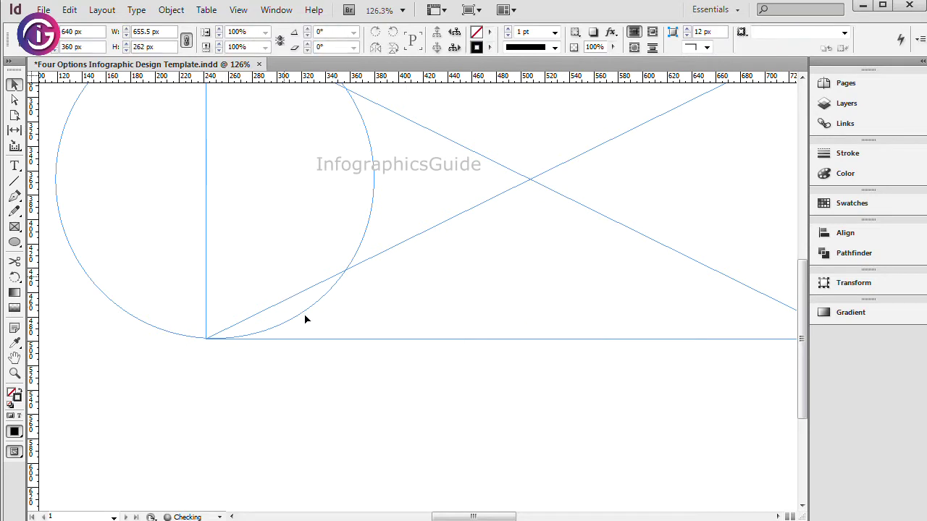
click(318, 391)
drag(191, 336, 184, 336)
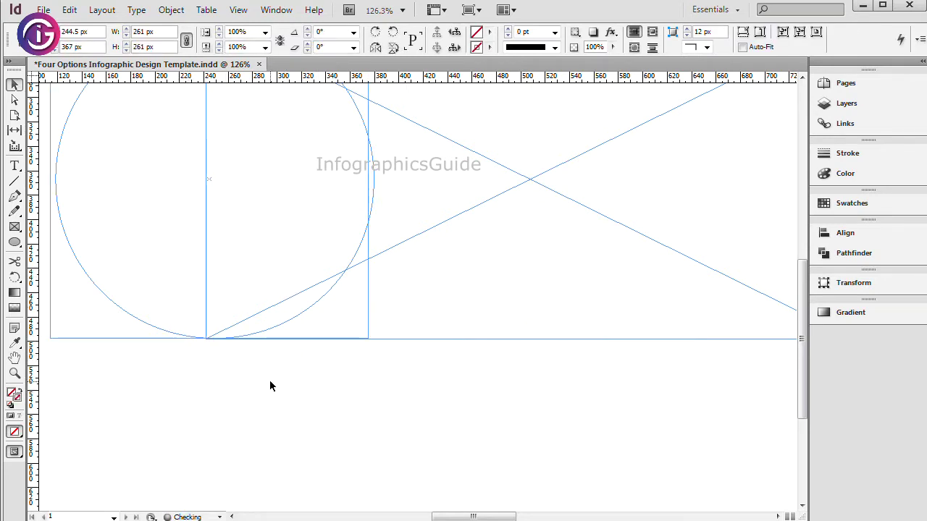
key(Left)
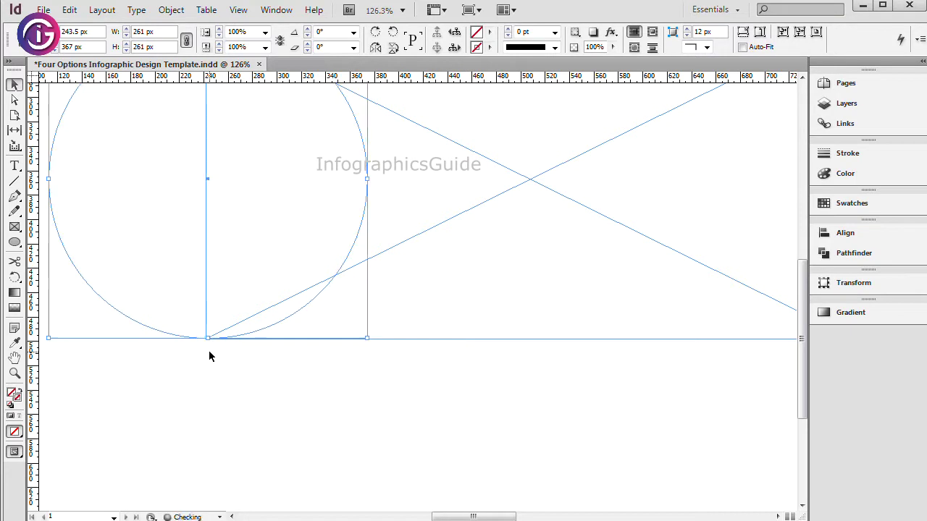
key(Left)
Enlarge the circle to 261.5 px so that its highest point meets the frame's upper edge.
drag(534, 418, 175, 238)
drag(301, 170, 307, 345)
click(337, 165)
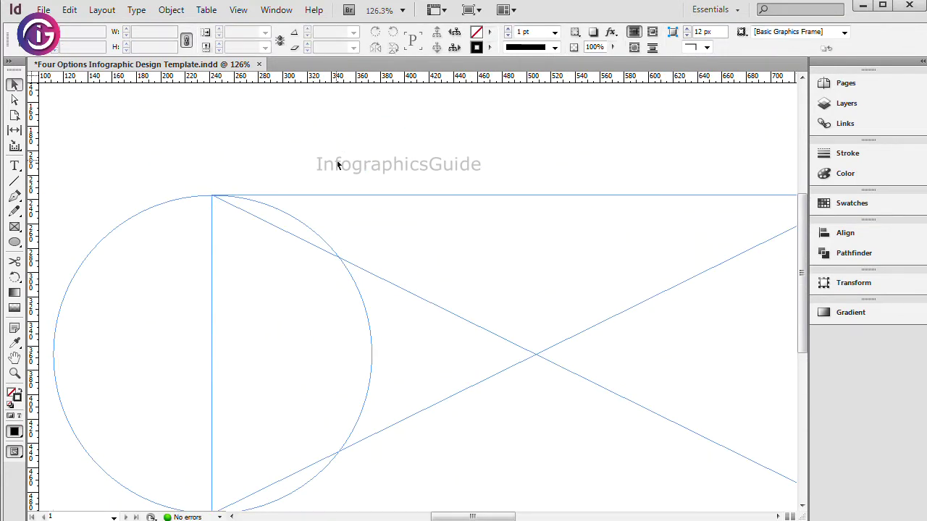
ctrl+alt+click(338, 165)
drag(354, 308, 260, 155)
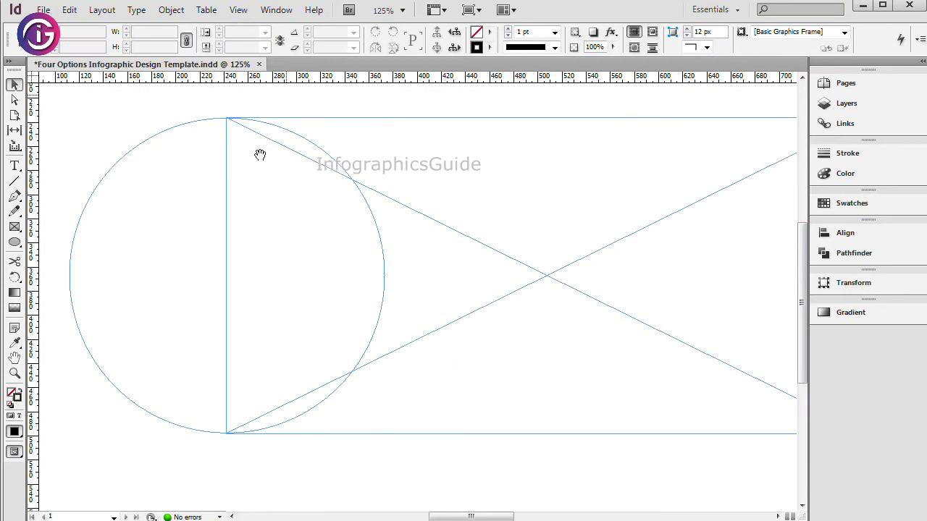
click(194, 122)
drag(208, 107, 240, 130)
click(458, 267)
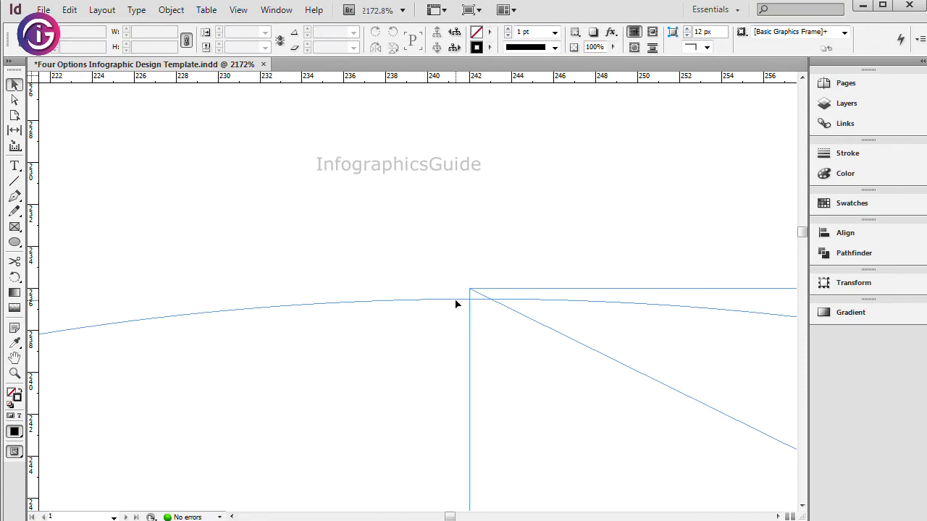
click(470, 301)
drag(479, 299, 482, 289)
click(569, 258)
Extend the circle's lowest point to the rectangle frame's lower edge.
ctrl+alt+click(559, 280)
ctrl+alt+click(560, 281)
ctrl+alt+click(559, 280)
ctrl+alt+click(559, 280)
ctrl+alt+click(559, 280)
drag(314, 409, 430, 35)
drag(413, 478, 414, 65)
drag(415, 446, 419, 130)
click(314, 128)
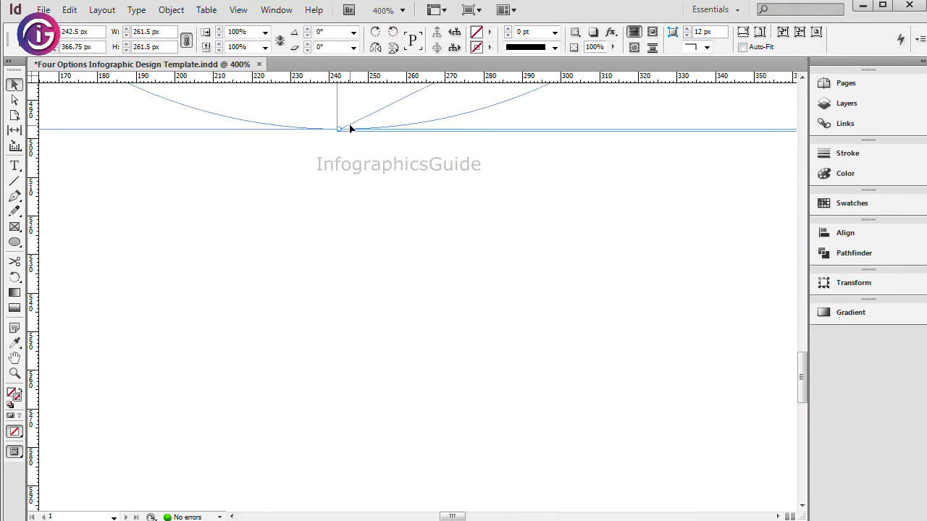
drag(340, 127, 350, 131)
click(392, 198)
Scale the circle and frame together to about 816 × 323 px and move them toward the page's left margin.
ctrl+alt+click(393, 199)
ctrl+alt+click(393, 199)
ctrl+alt+click(393, 199)
ctrl+alt+click(393, 199)
ctrl+alt+click(393, 199)
ctrl+alt+click(393, 199)
mouse_move(642, 414)
mouse_down()
mouse_move(222, 198)
mouse_move(385, 240)
mouse_move(427, 237)
mouse_move(328, 215)
mouse_up()
ctrl+alt+click(312, 159)
drag(209, 183, 473, 410)
drag(508, 217, 551, 187)
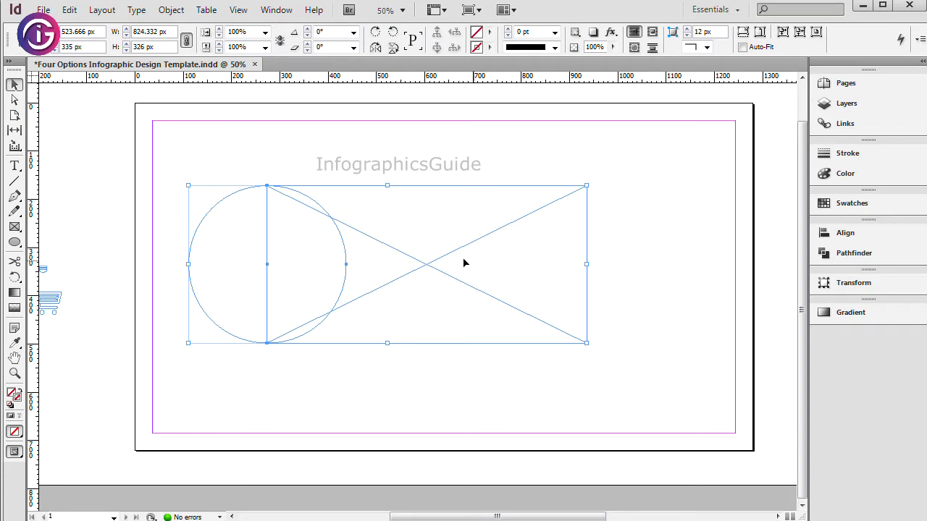
drag(427, 274, 403, 280)
drag(564, 193, 558, 193)
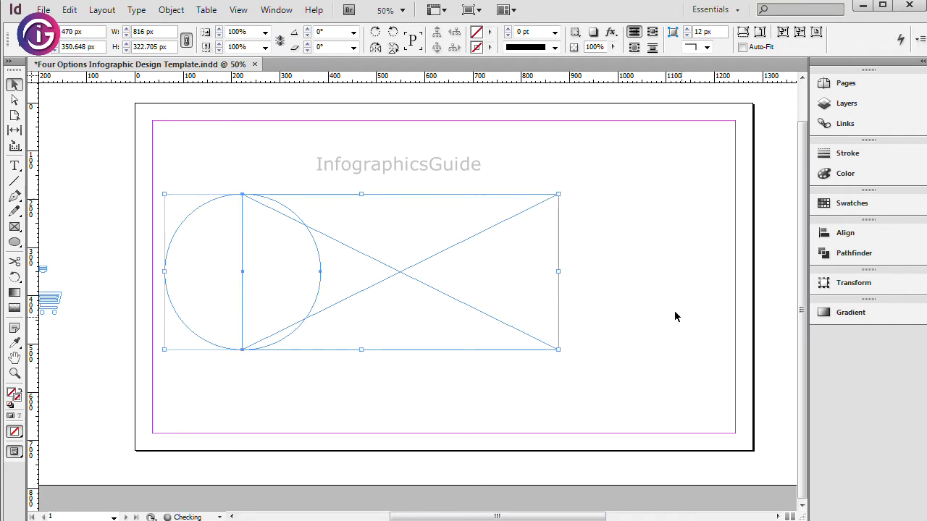
Draw a triangle about 274 px wide and 237 px high with the Polygon tool and rotate it -90° so it points right.
click(647, 303)
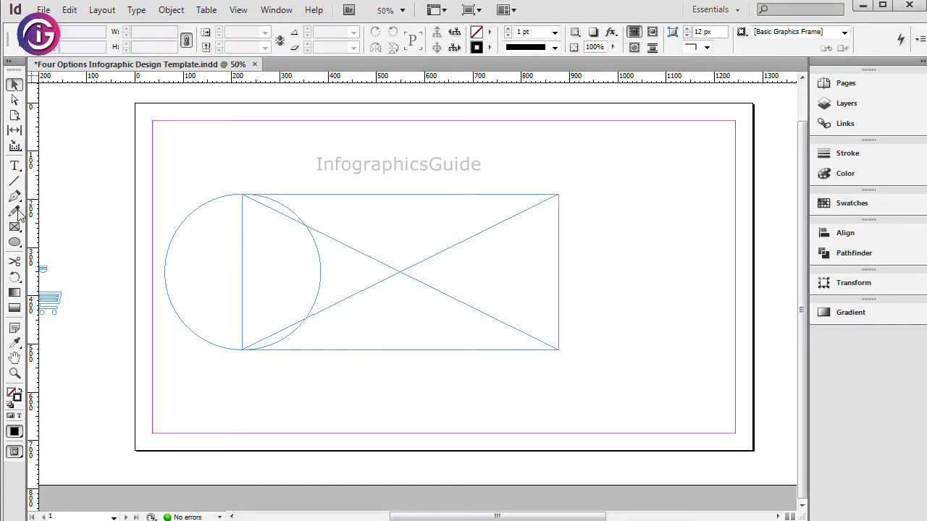
click(17, 241)
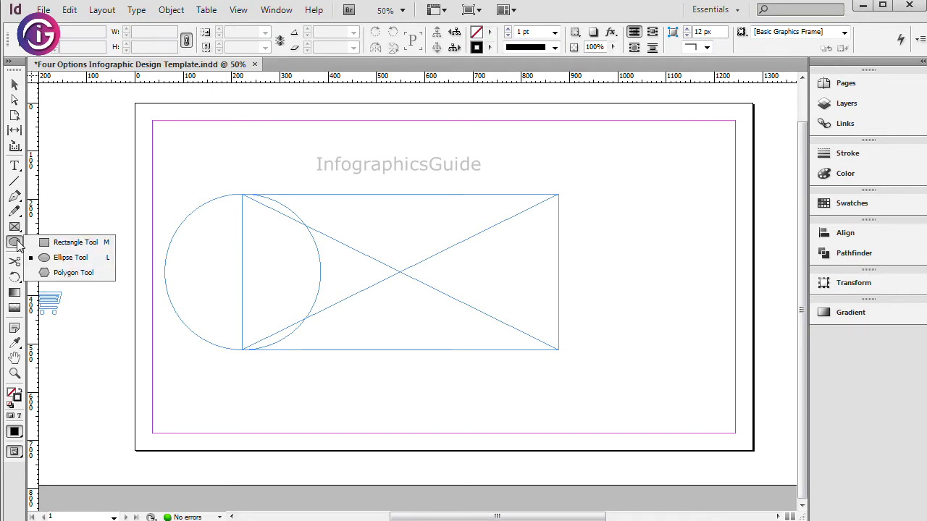
click(72, 272)
click(64, 268)
click(528, 215)
click(15, 85)
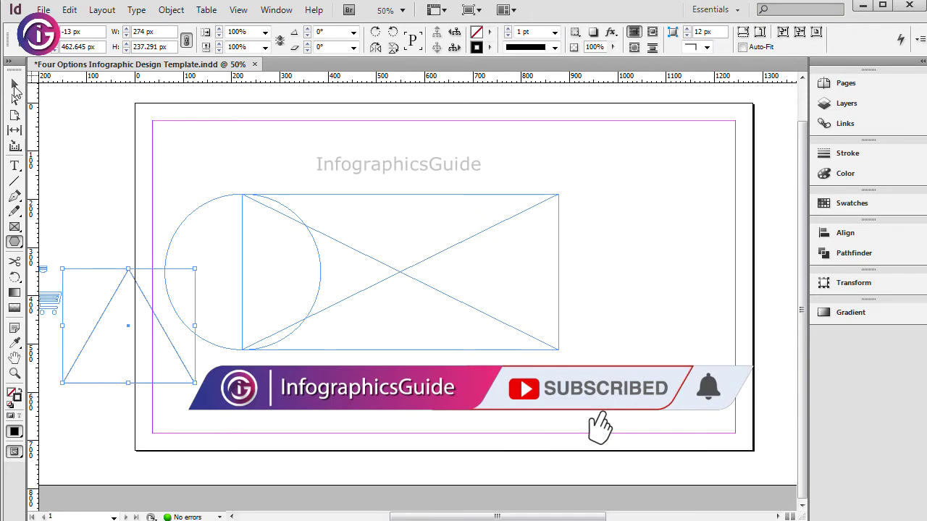
drag(147, 307, 623, 230)
drag(672, 310, 517, 304)
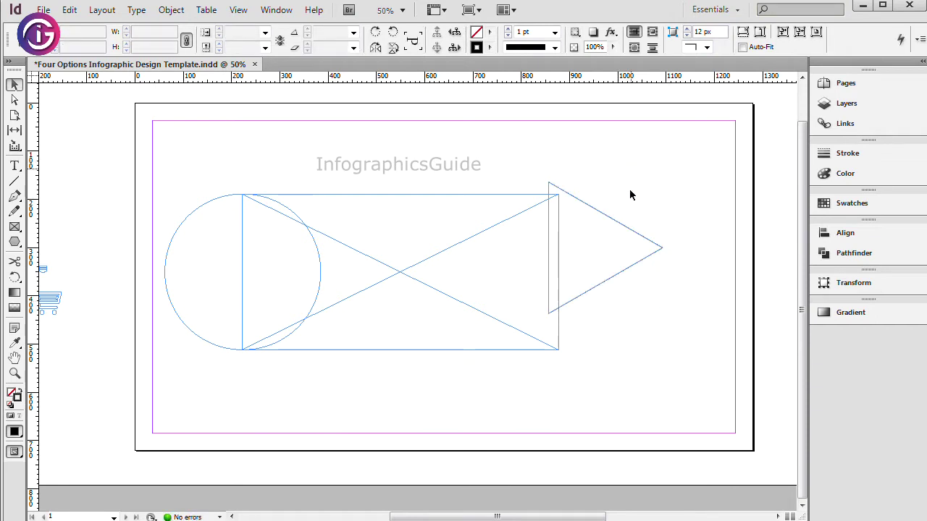
Place the triangle's base against the frame's right edge and stretch the triangle to 498 px tall.
click(630, 176)
drag(615, 224, 625, 229)
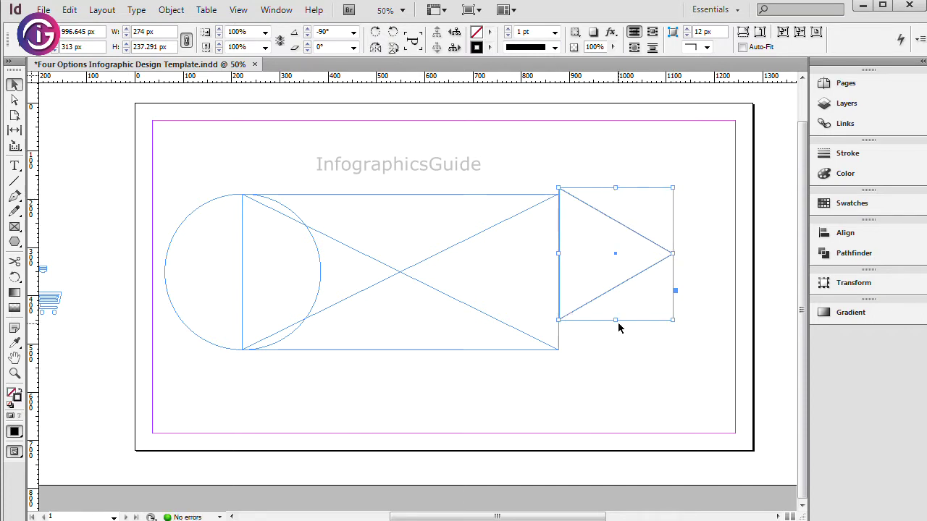
drag(616, 321, 616, 368)
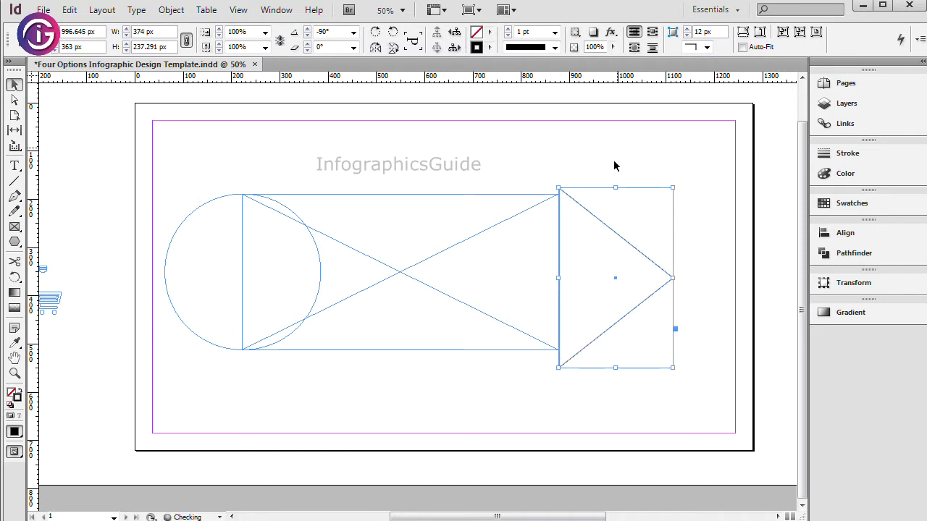
drag(616, 188, 621, 161)
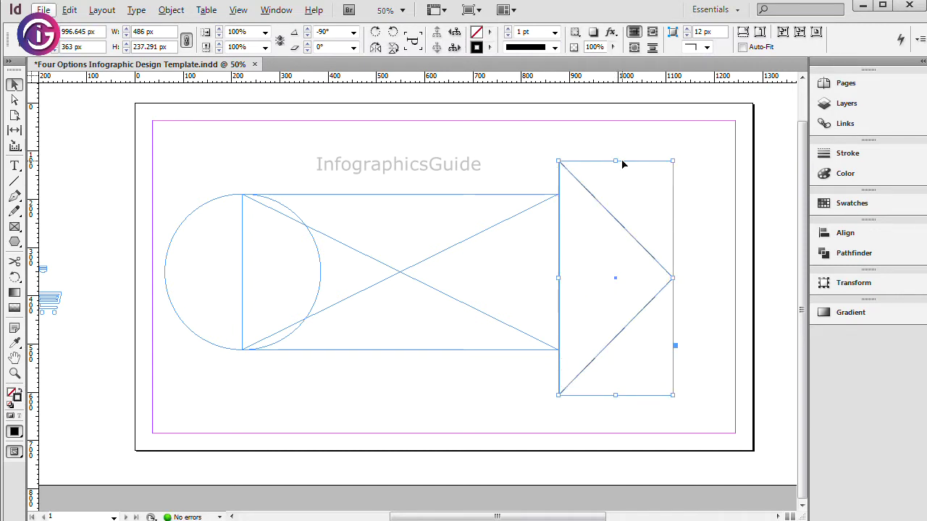
drag(617, 161, 615, 159)
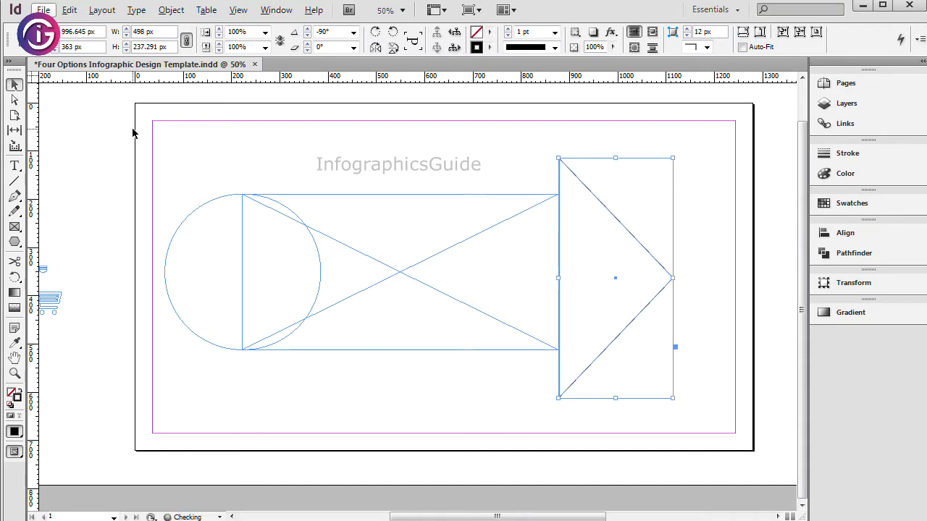
Align the vertical centers of the circle, frame and triangle, and shift the triangle slightly left to overlap the frame.
click(202, 169)
key(ctrl+a)
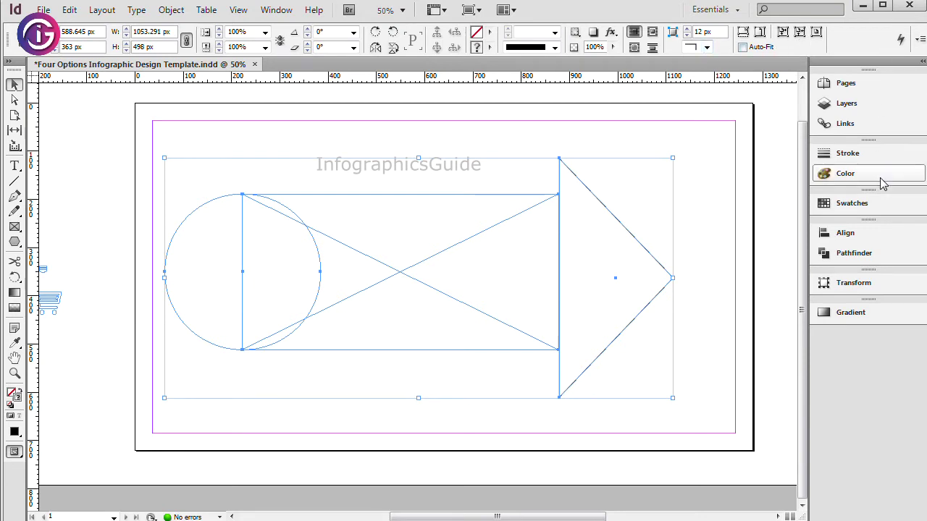
click(858, 235)
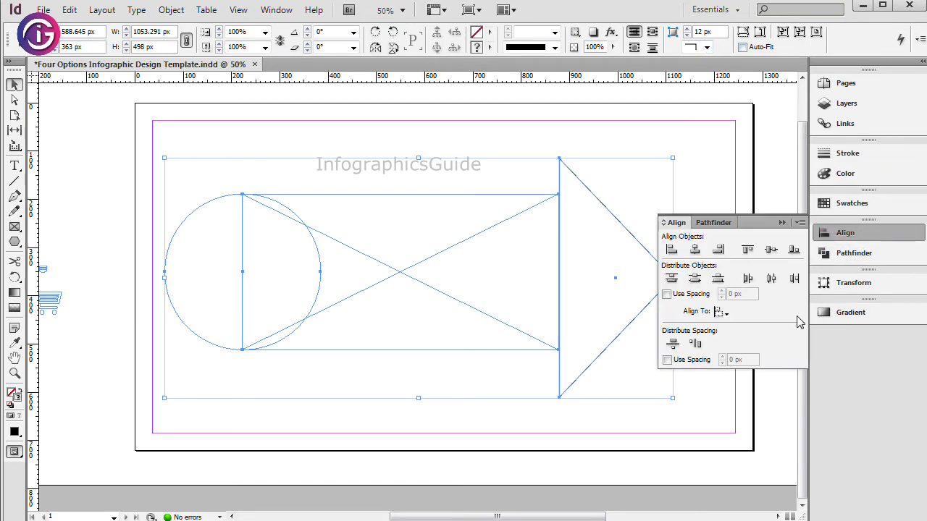
click(771, 249)
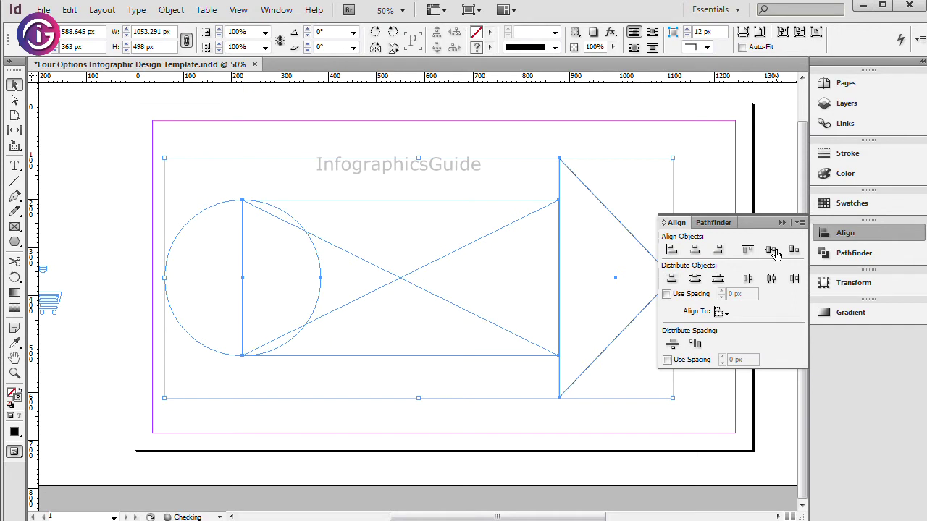
click(621, 189)
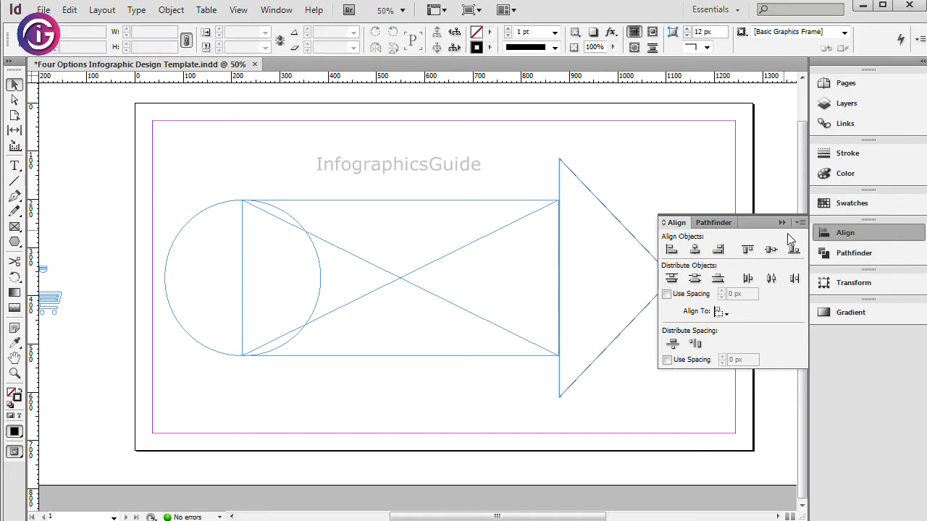
click(845, 235)
drag(641, 245, 632, 246)
click(669, 202)
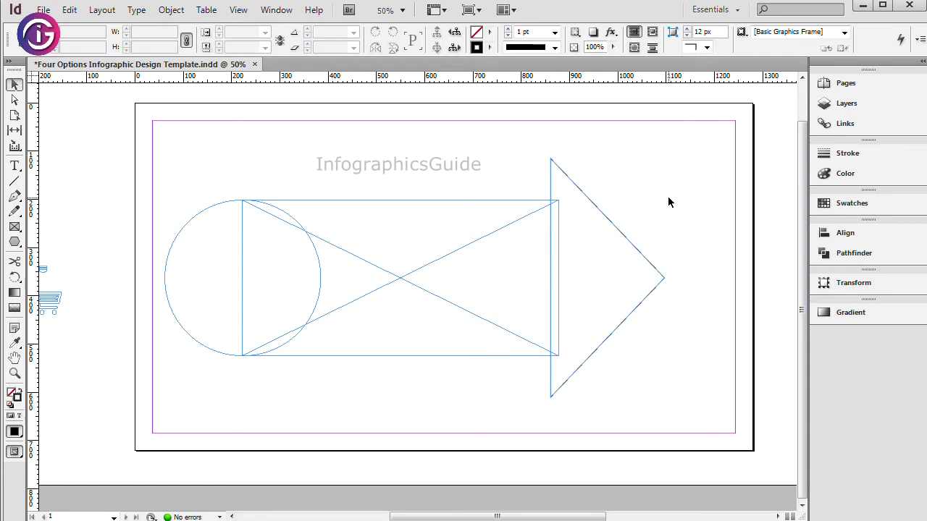
drag(693, 174, 318, 288)
drag(315, 248, 321, 238)
key(ctrl+z)
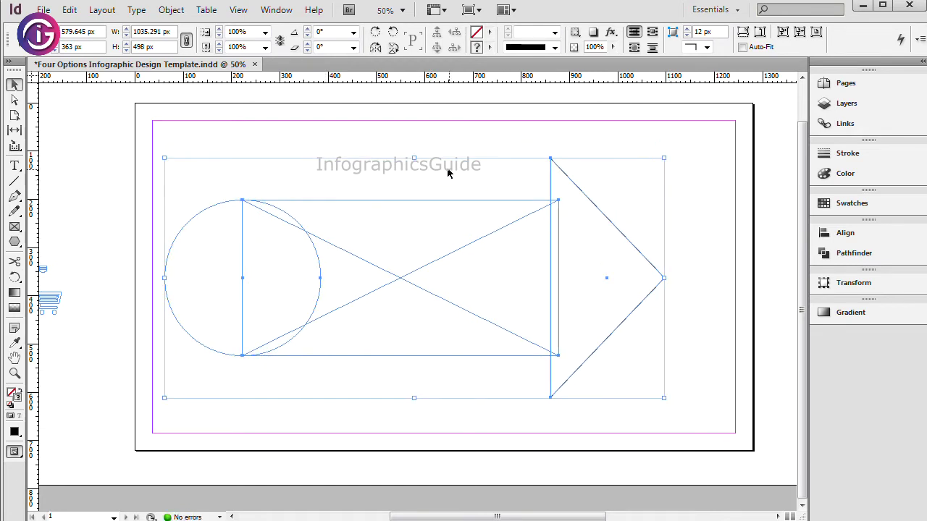
click(448, 172)
Copy the circle and paste the duplicate in place.
drag(484, 269, 474, 242)
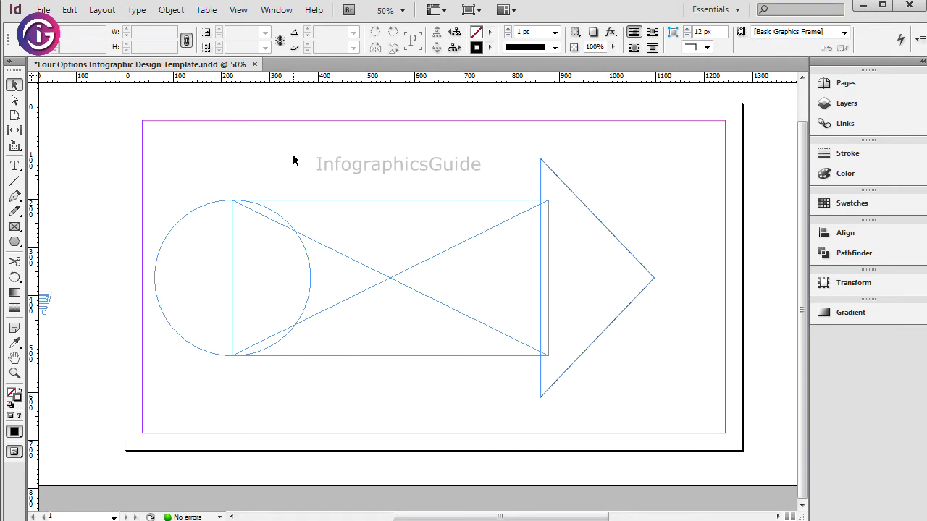
click(194, 209)
click(69, 9)
click(110, 73)
click(69, 9)
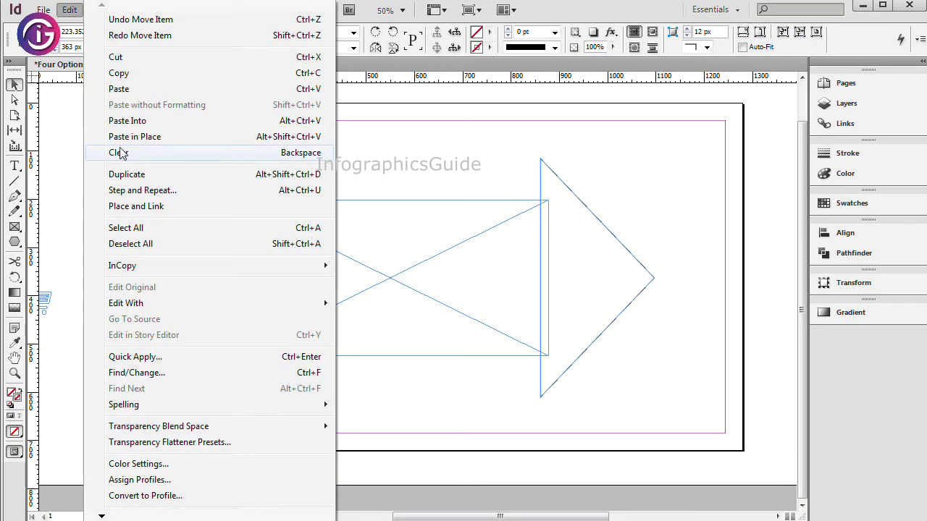
click(135, 137)
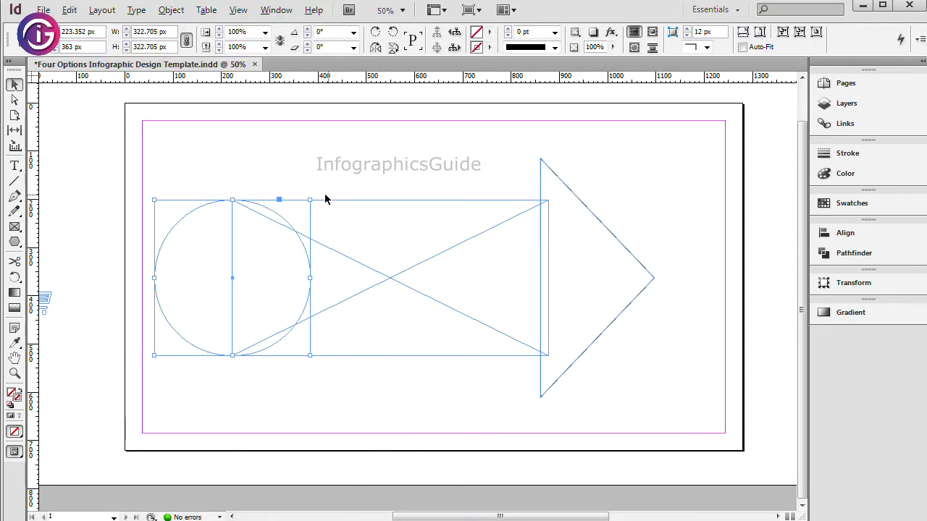
Shrink the duplicate circle about its centre and set its width and height to 250 px.
drag(311, 201, 265, 212)
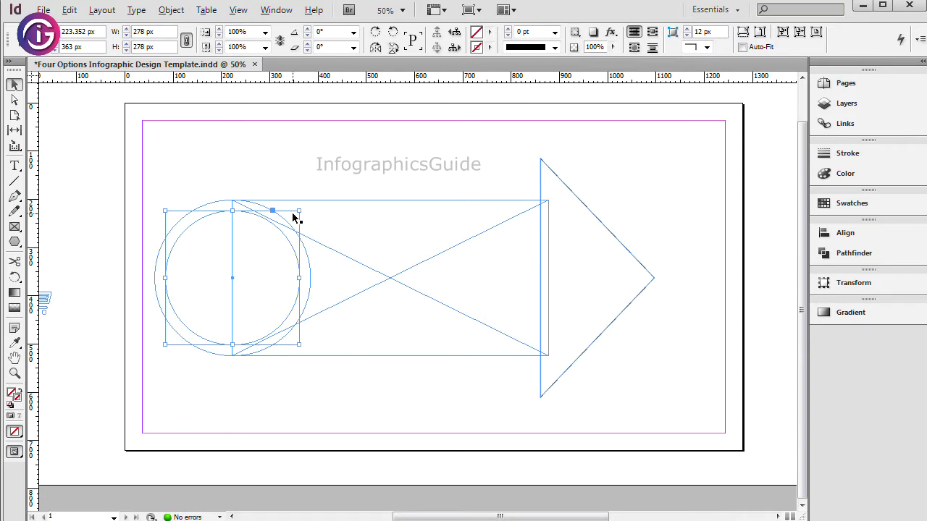
drag(299, 210, 272, 212)
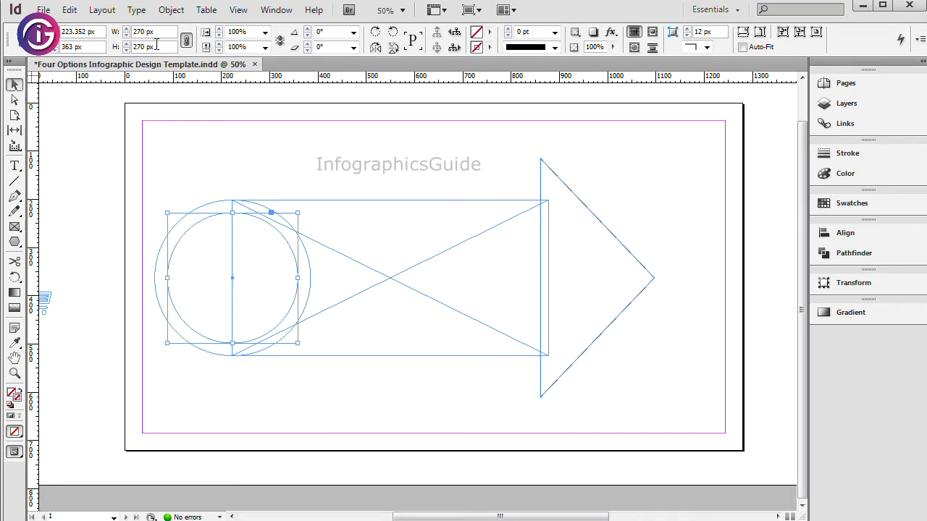
key(Tab)
text(250)
key(Tab)
text(25)
key(Return)
click(375, 127)
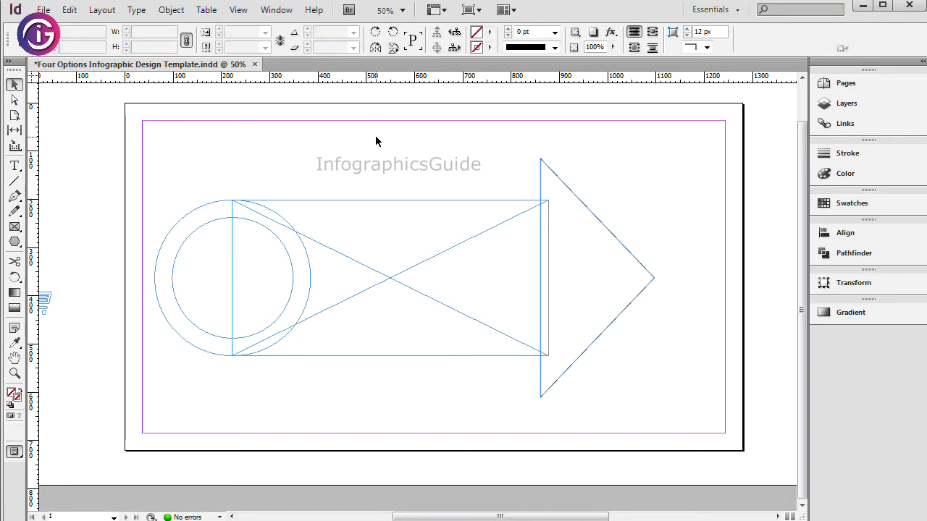
click(274, 238)
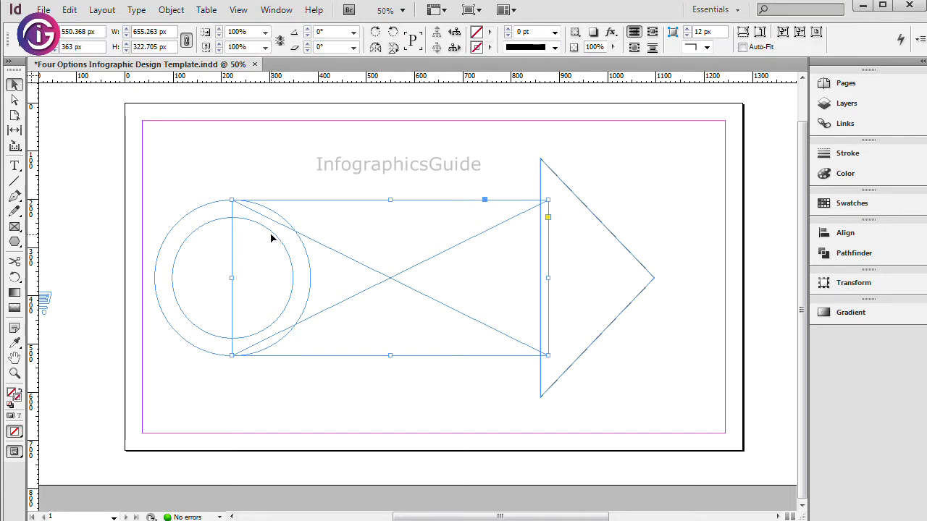
Copy the 250 px circle, paste the duplicate in place and set its width and height to 200 px.
click(274, 236)
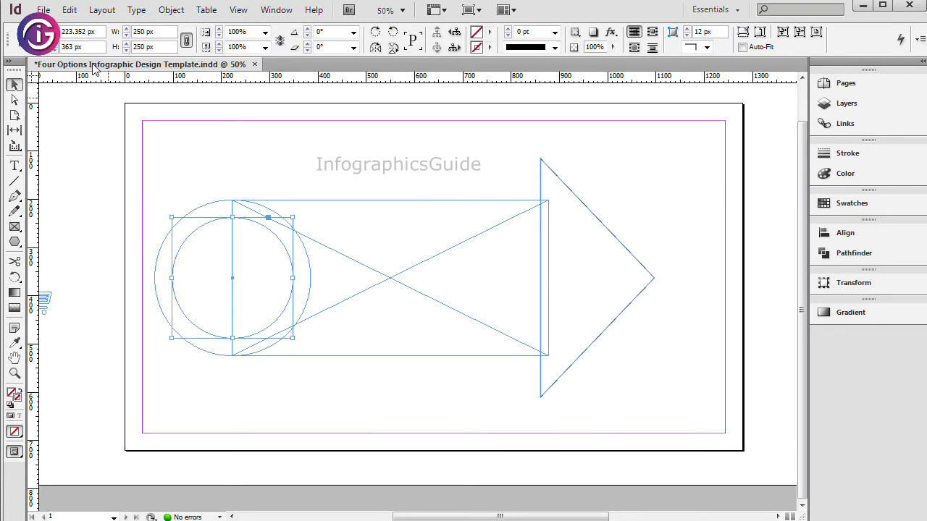
click(69, 10)
click(125, 76)
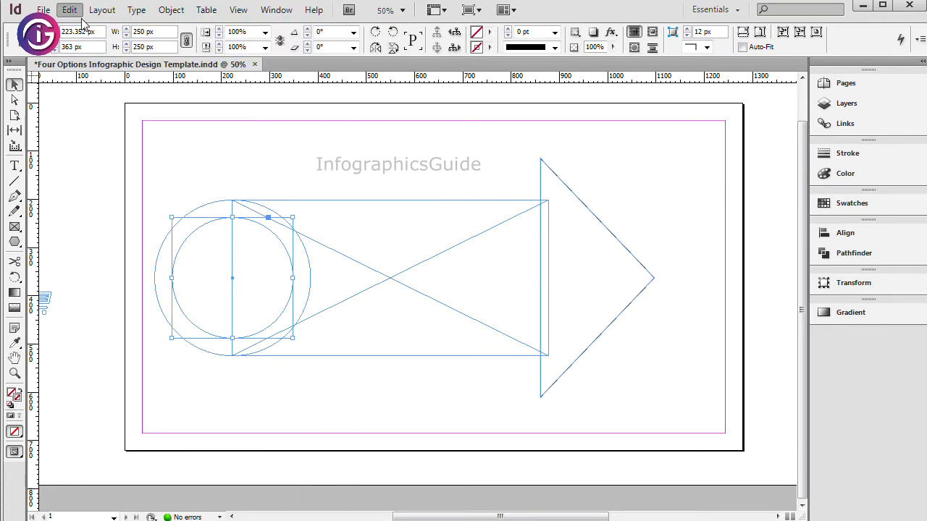
click(70, 9)
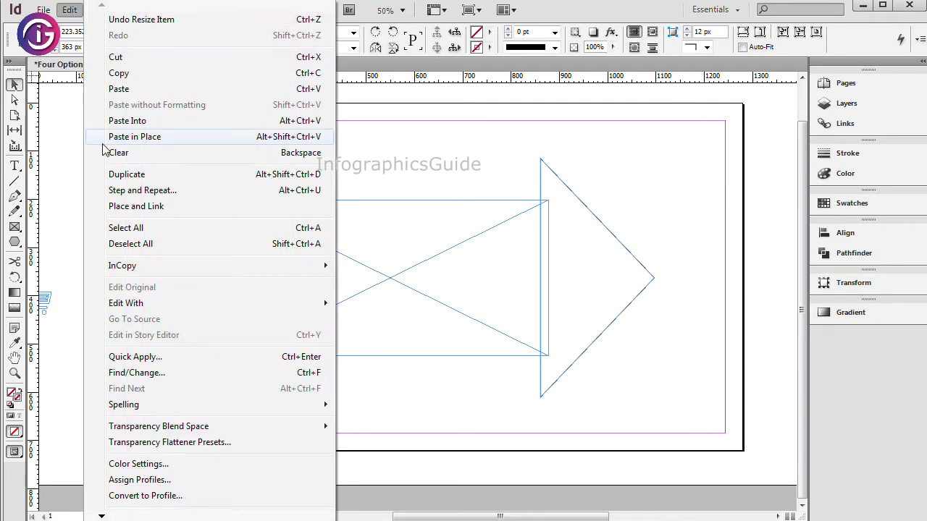
click(142, 138)
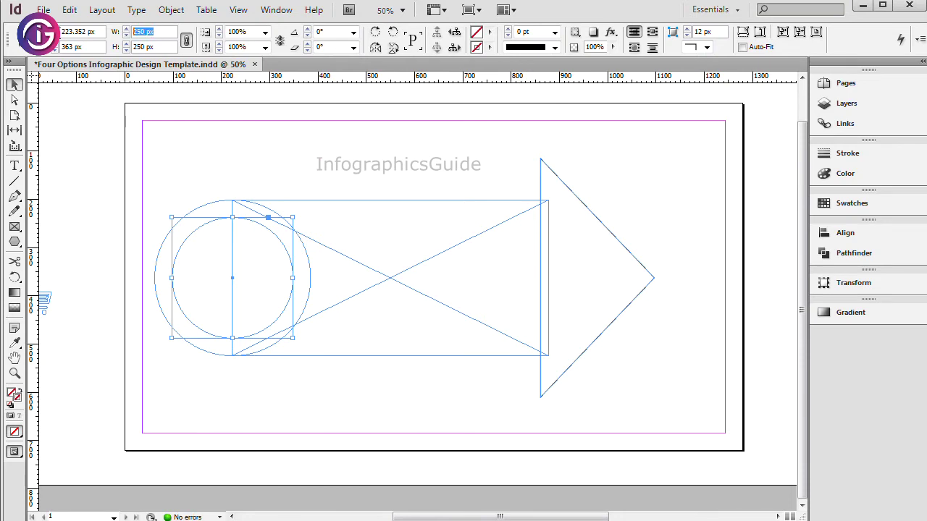
key(Tab)
text(2)
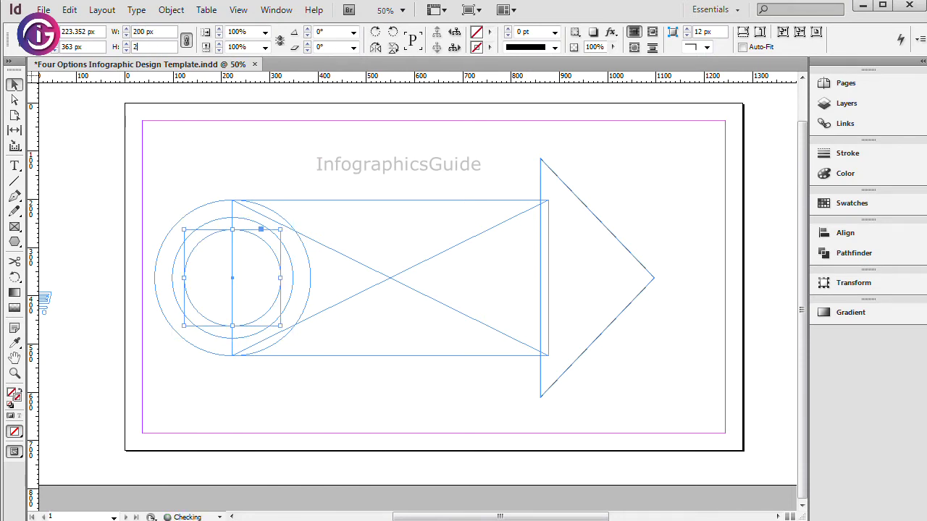
click(344, 143)
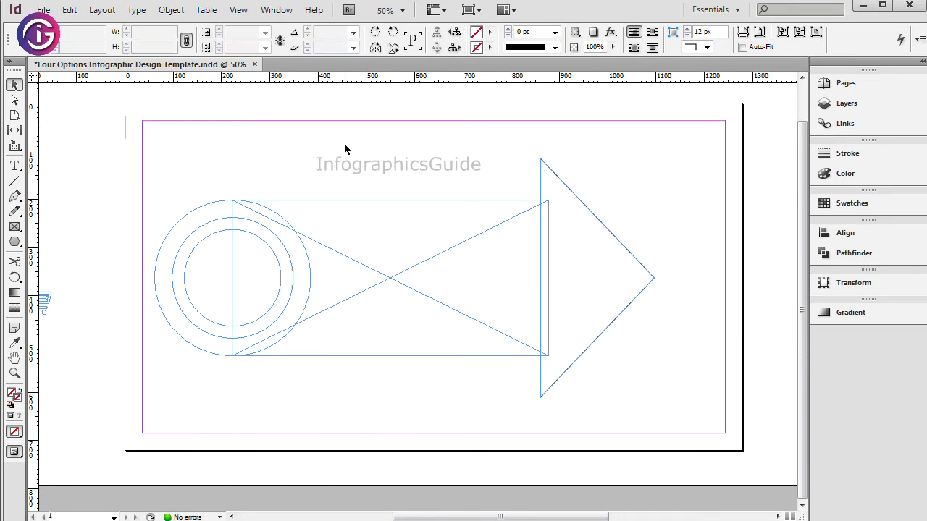
Copy the 200 px circle, paste it in place and resize the duplicate to 180 px wide and high.
click(269, 248)
click(70, 9)
click(117, 73)
click(69, 9)
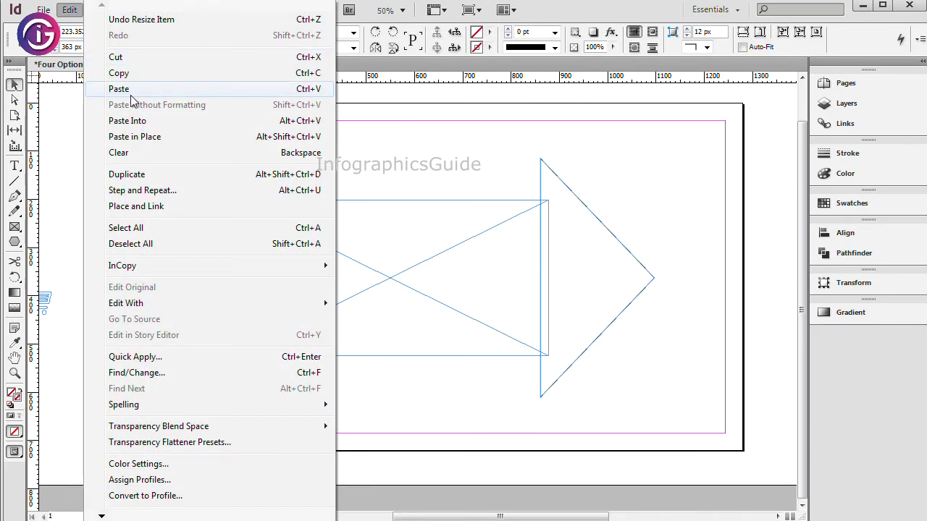
click(149, 137)
drag(165, 32, 119, 34)
text(18)
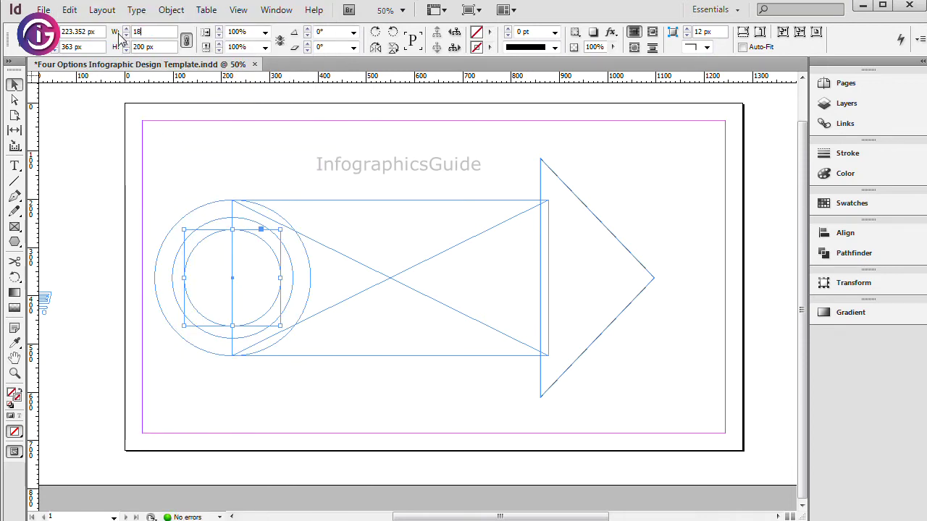
text(0)
key(Tab)
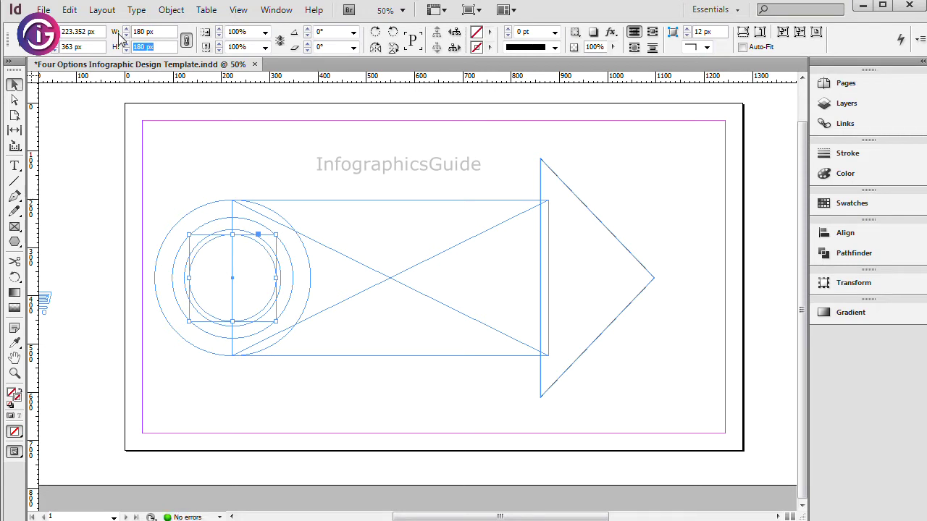
click(287, 148)
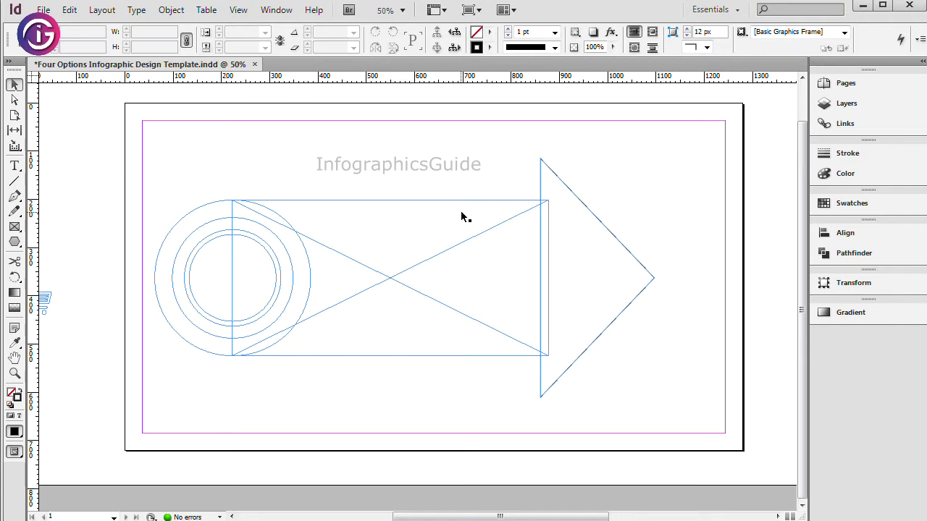
Move the two smallest circles together out of the arrow shape to just below the large circle.
click(252, 237)
double_click(255, 246)
drag(255, 247, 271, 384)
click(323, 396)
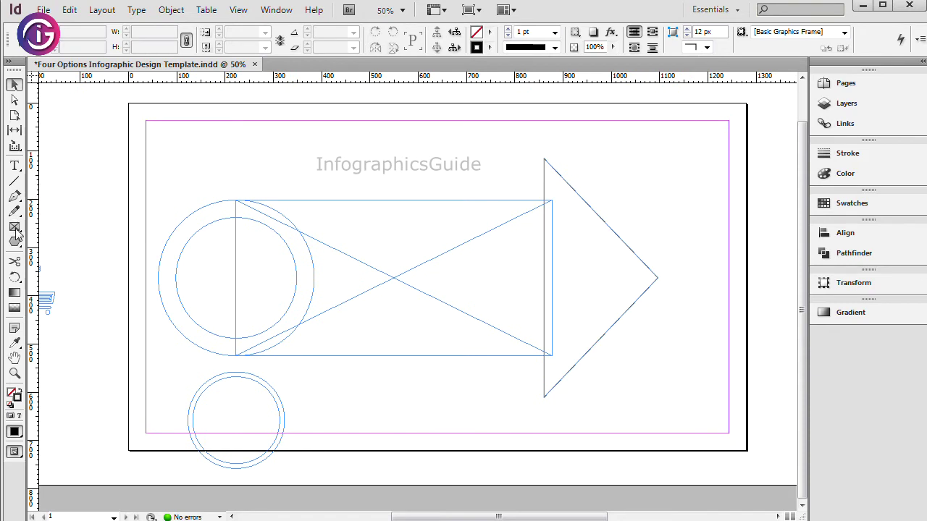
Draw a narrow vertical rectangle 232 px tall through the two small circles and widen it to 8 px.
drag(19, 245, 62, 241)
drag(233, 366, 233, 477)
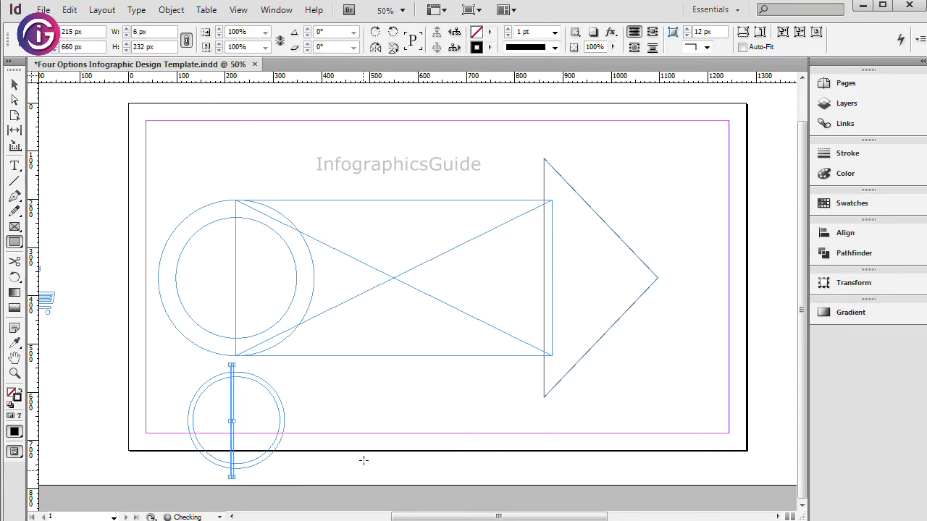
click(13, 85)
drag(166, 355, 331, 480)
drag(369, 302, 371, 302)
click(582, 216)
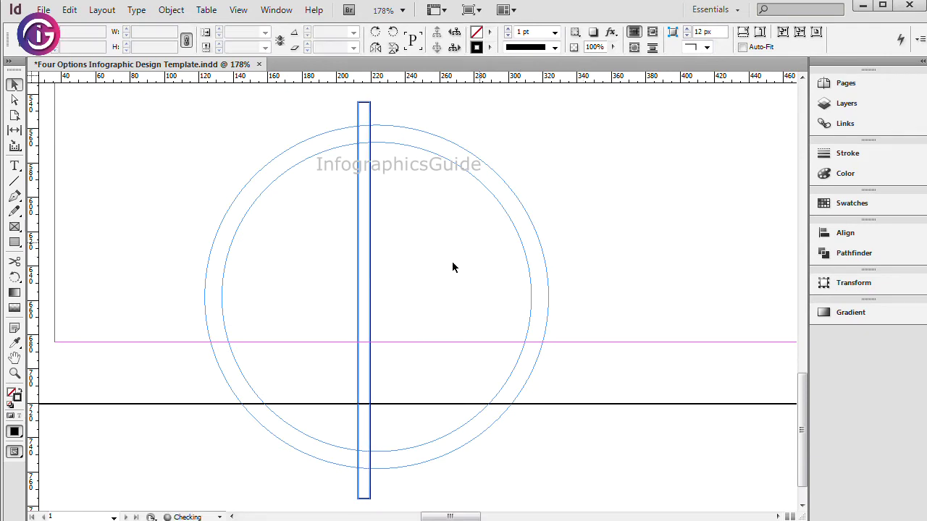
Copy the vertical bar, paste it in place and rotate the duplicate to horizontal so the bars form a cross.
click(370, 268)
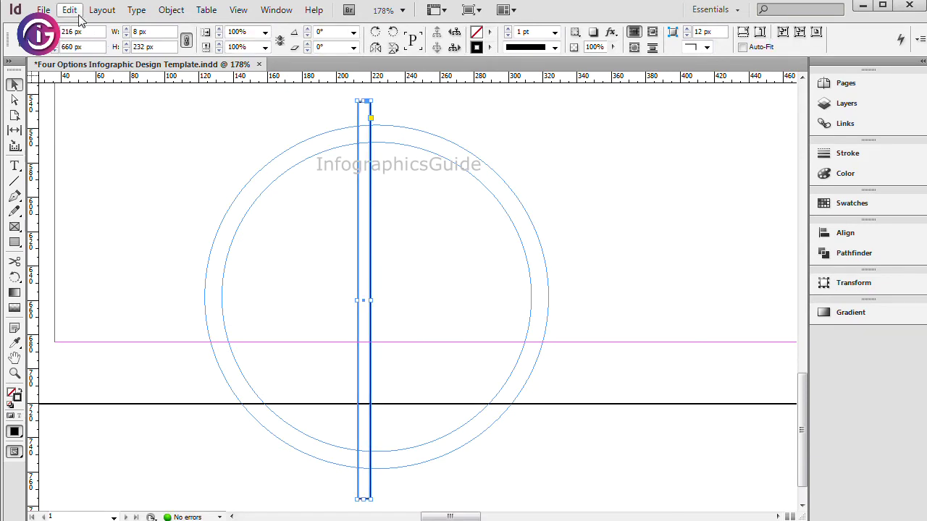
click(70, 10)
click(119, 73)
click(70, 10)
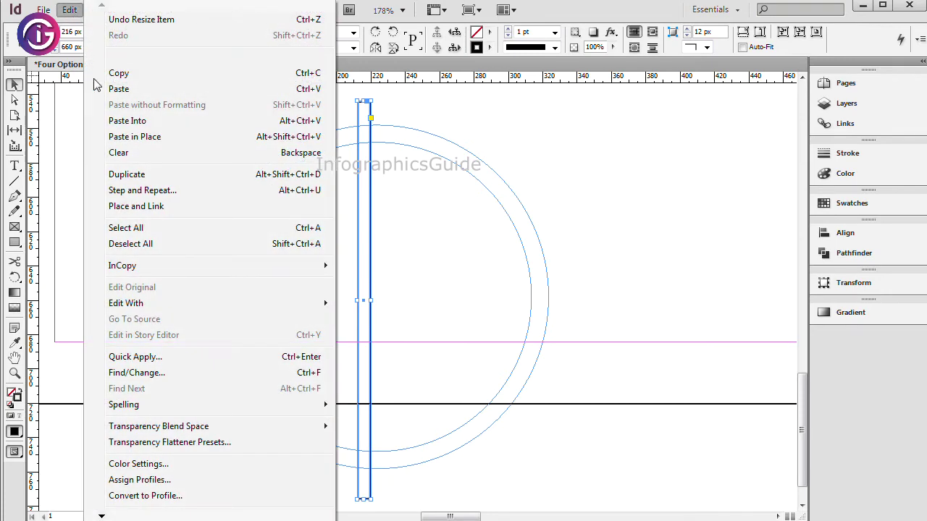
click(145, 137)
drag(374, 505, 572, 297)
click(613, 184)
Align the horizontal and vertical centers of the two bars and the two small circles.
drag(613, 185, 166, 471)
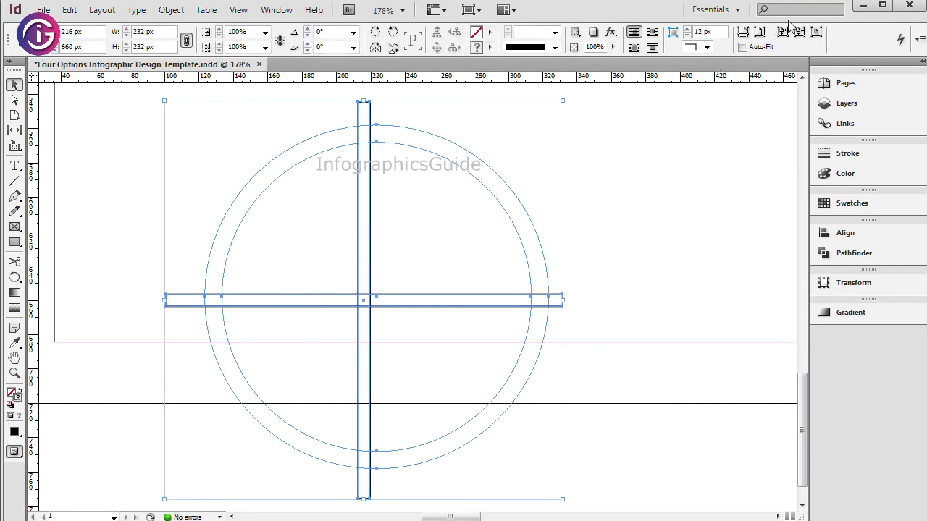
click(836, 232)
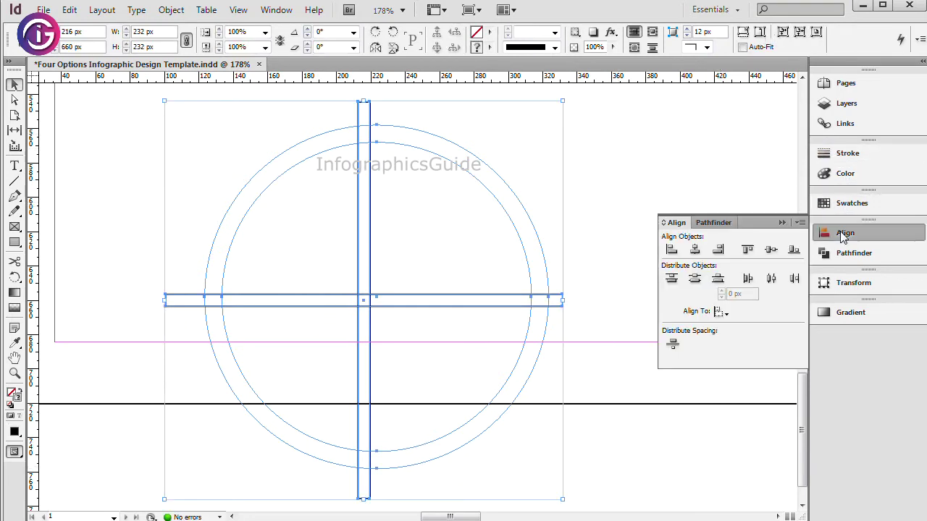
click(695, 250)
click(772, 254)
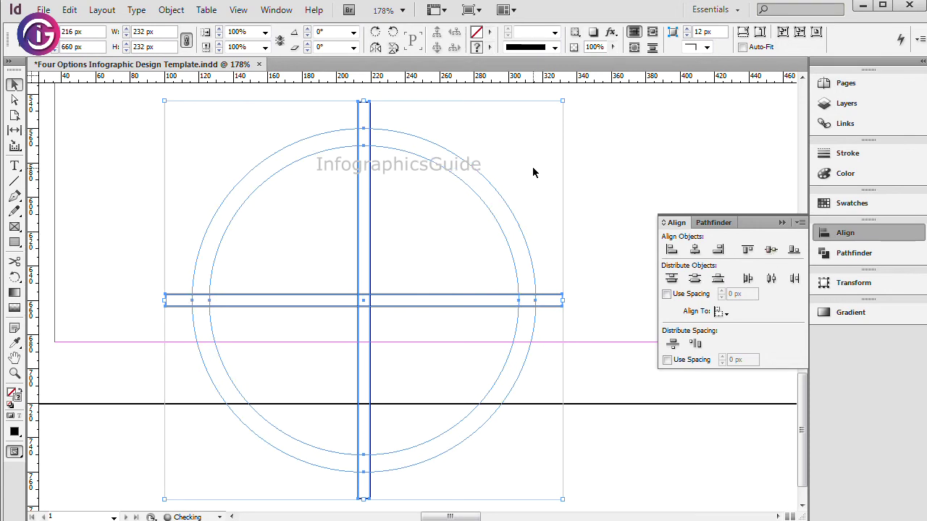
Subtract the inner circle and crossed bars from the outer circle to leave a ring of four segments.
click(853, 254)
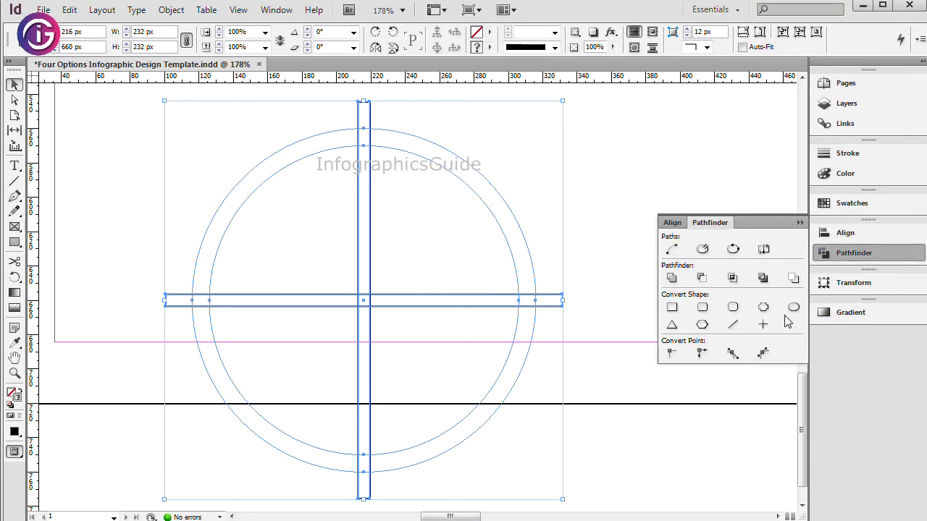
click(701, 279)
click(554, 222)
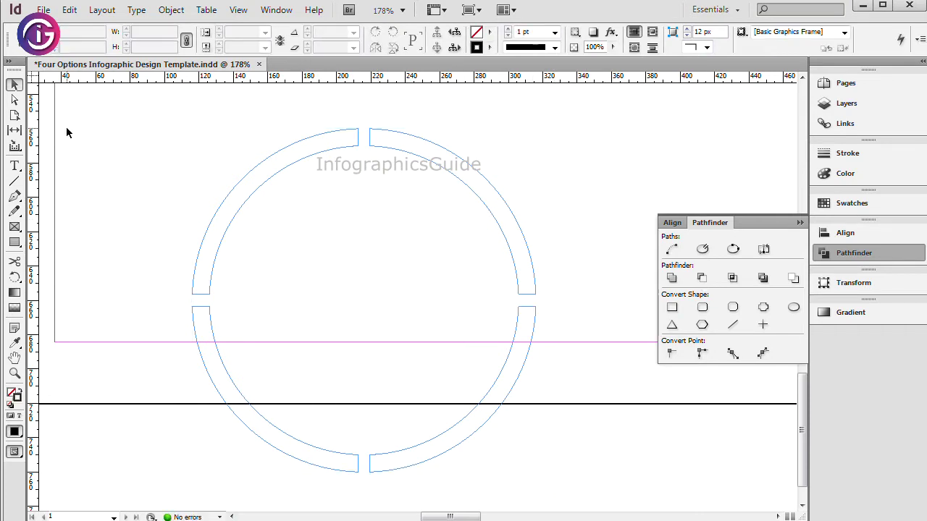
Separate the ring's upper-right segment by directly selecting its path, cutting it and pasting it in place.
click(15, 100)
drag(671, 111, 364, 307)
click(70, 9)
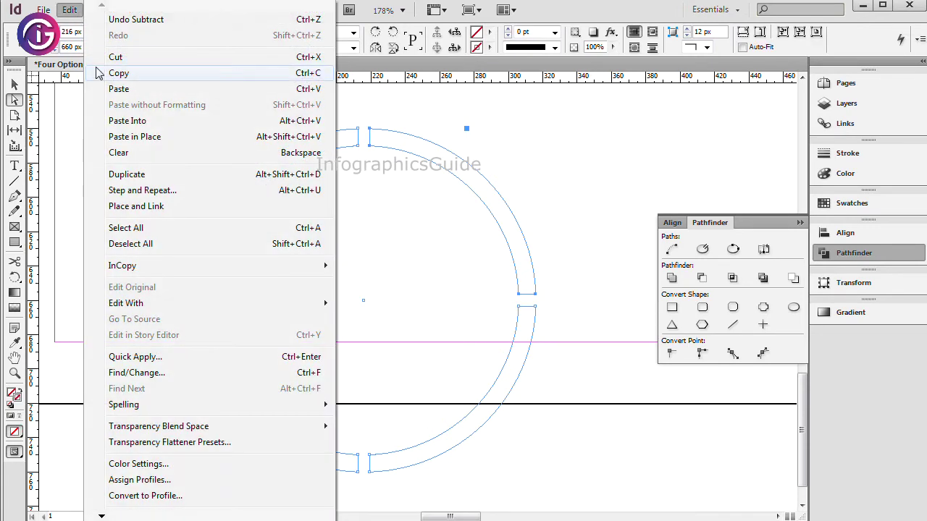
click(116, 57)
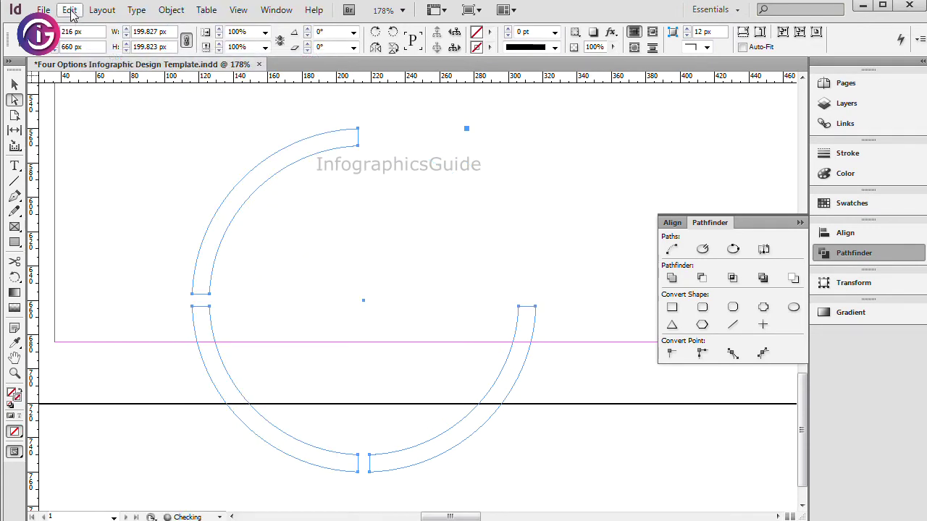
click(69, 9)
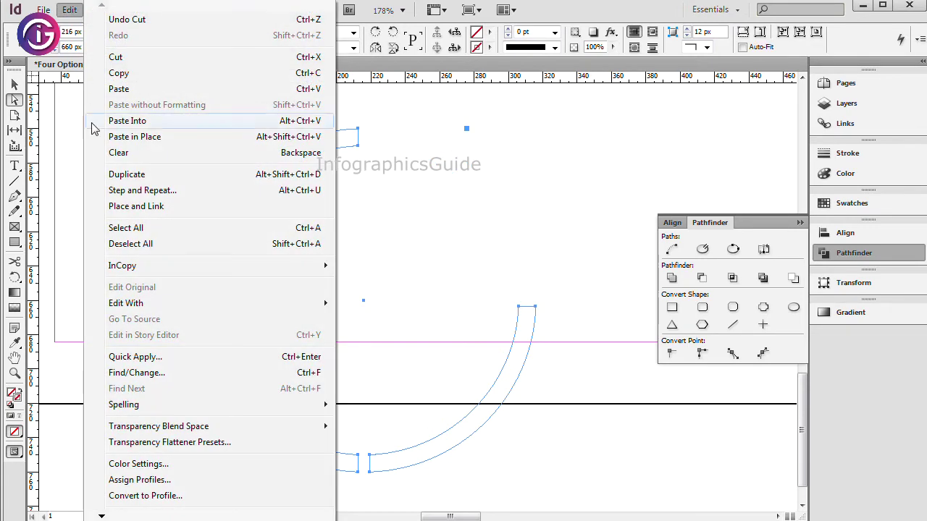
click(136, 134)
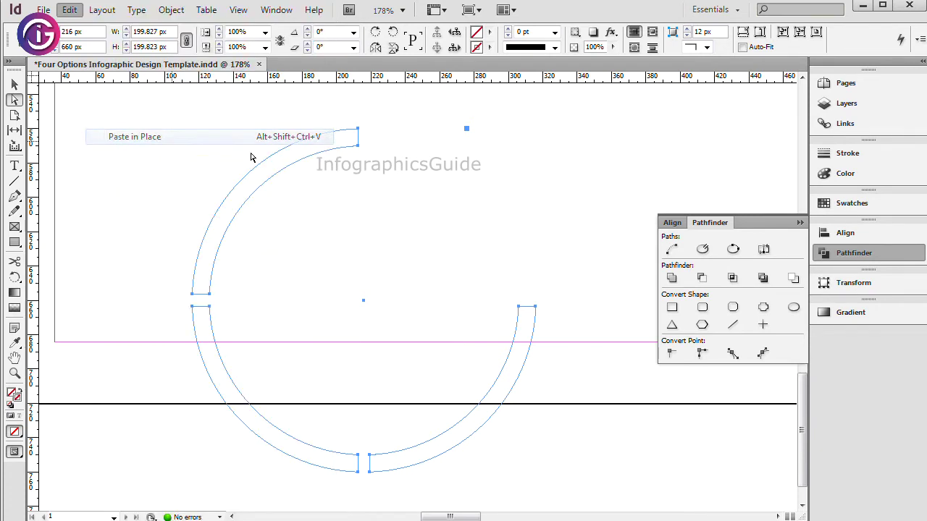
click(621, 210)
Cut the ring's lower-right segment and paste it in place as a separate object.
drag(637, 504, 364, 305)
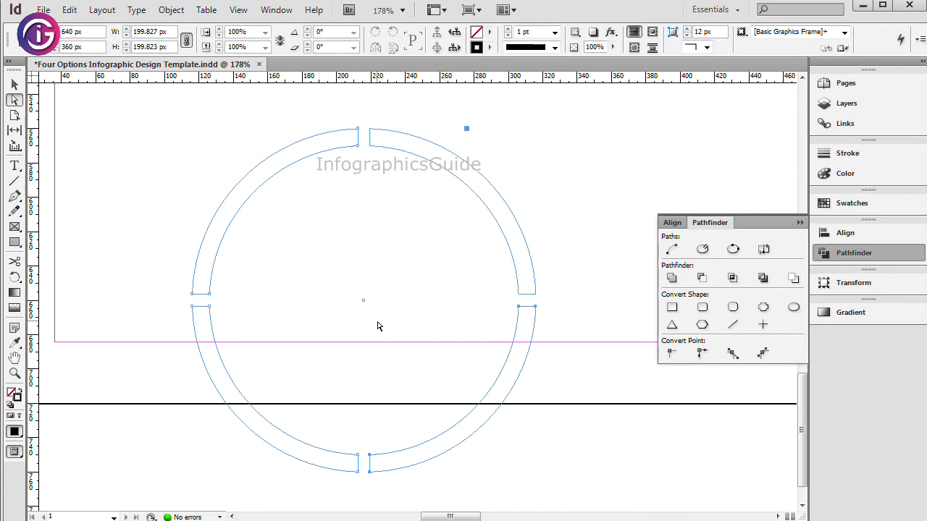
click(70, 10)
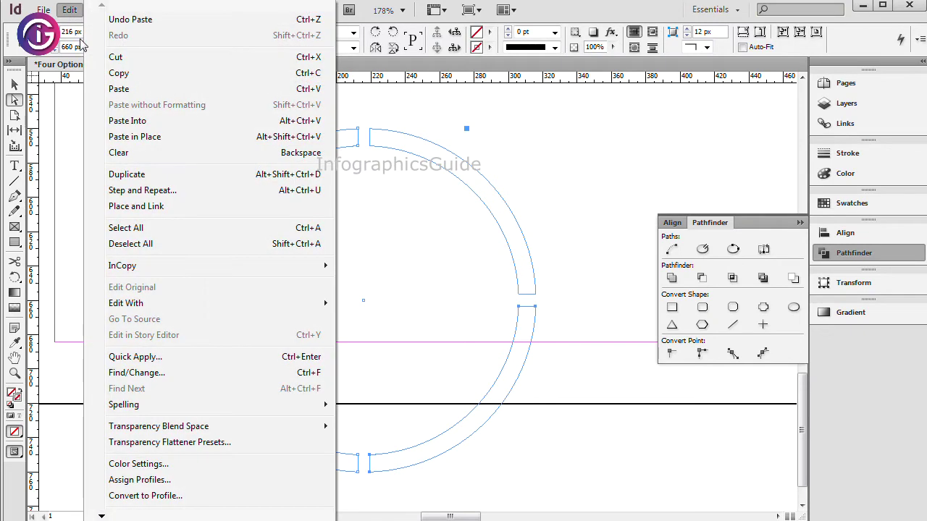
click(118, 61)
click(69, 9)
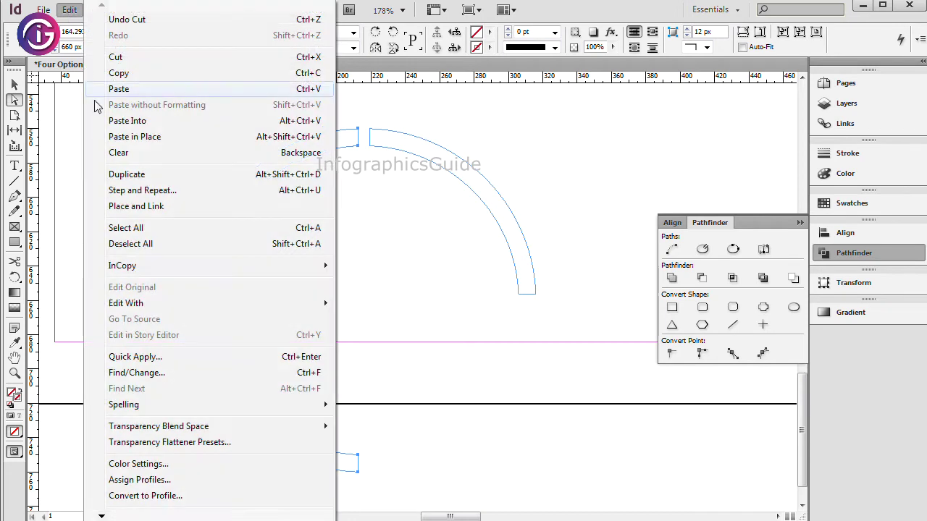
click(149, 138)
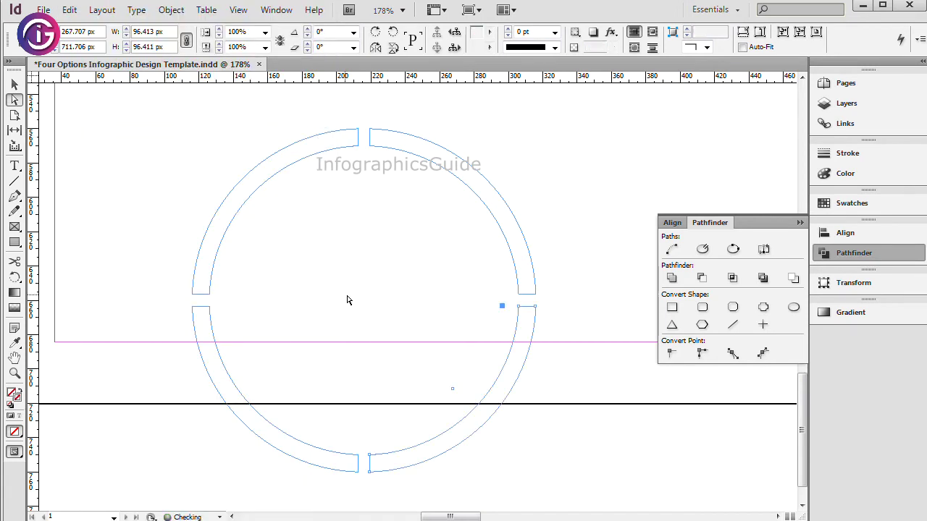
Cut the ring's lower-left segment and paste it in place as a separate object.
drag(152, 301, 374, 490)
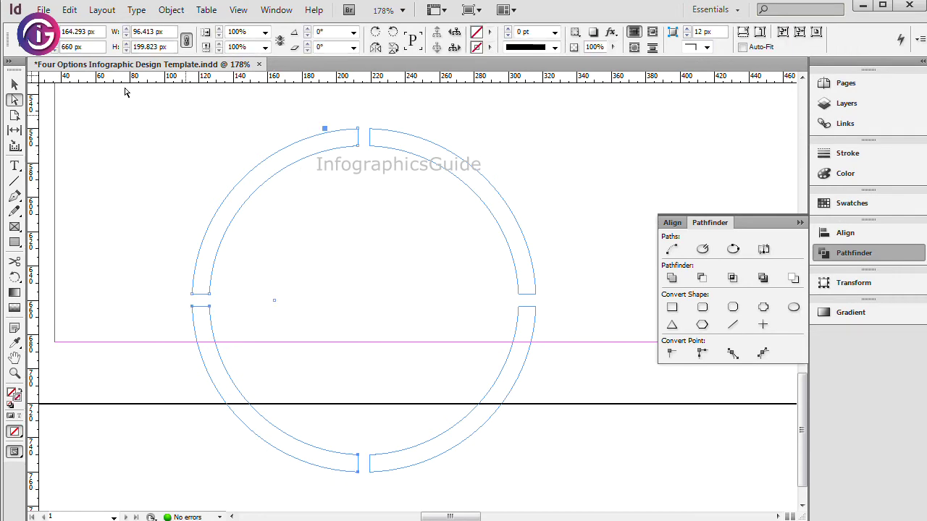
click(69, 9)
click(112, 58)
click(70, 9)
click(137, 137)
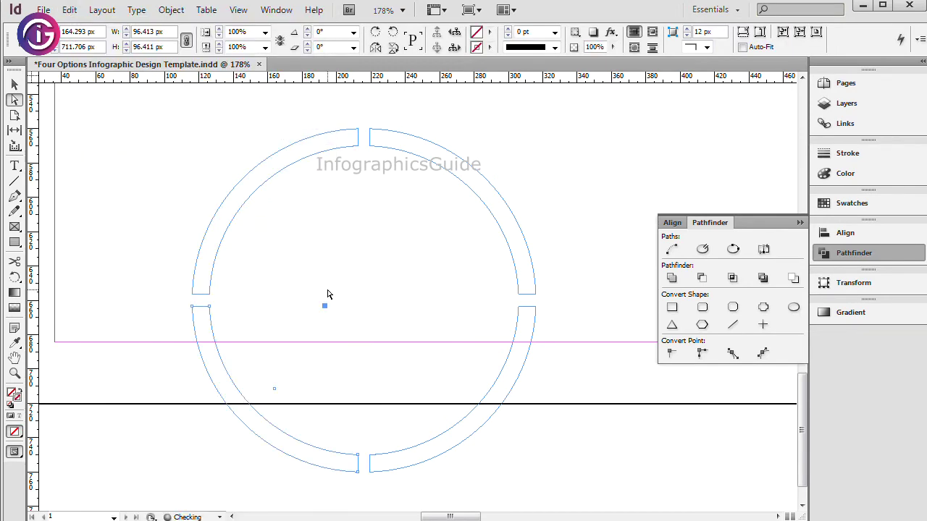
Cut the ring's upper-left segment and paste it in place as a separate object.
click(198, 162)
drag(202, 168, 365, 307)
click(69, 9)
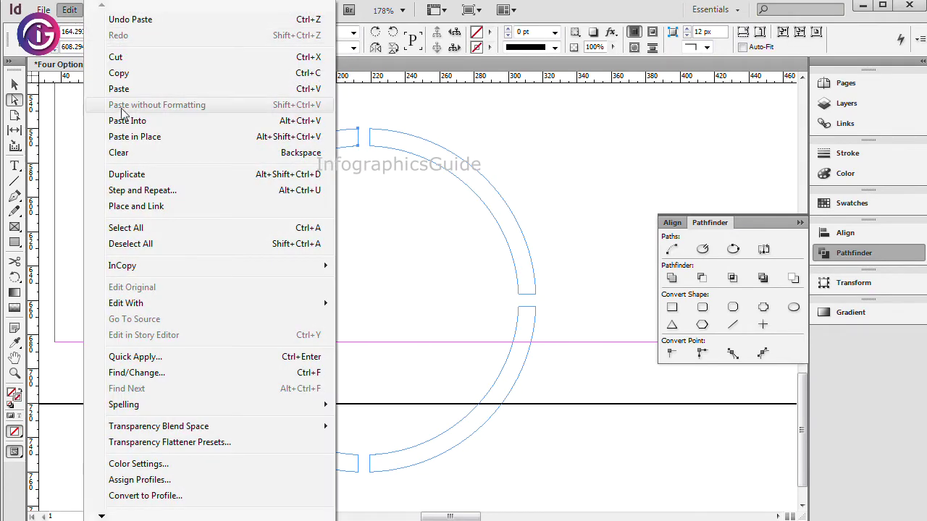
click(119, 57)
click(70, 10)
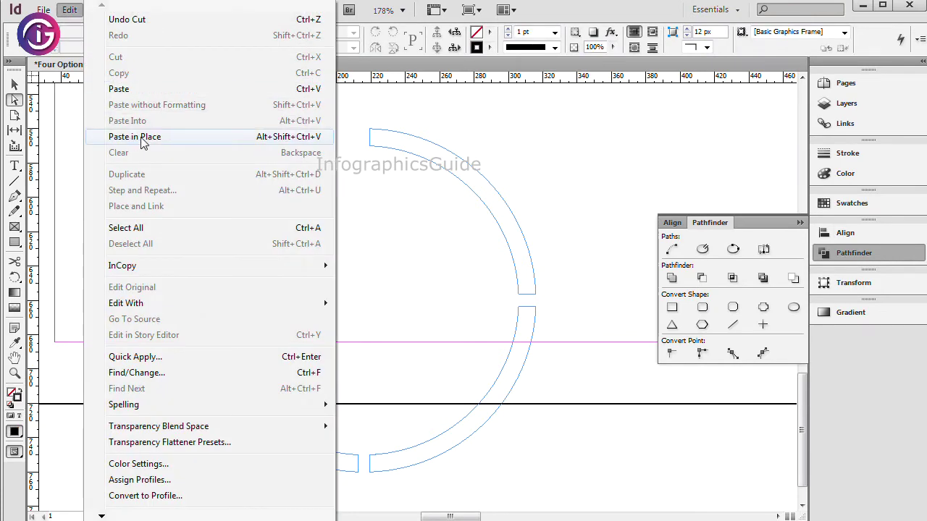
click(127, 136)
Select all four ring segments and group them.
ctrl+alt+click(382, 281)
ctrl+alt+click(382, 283)
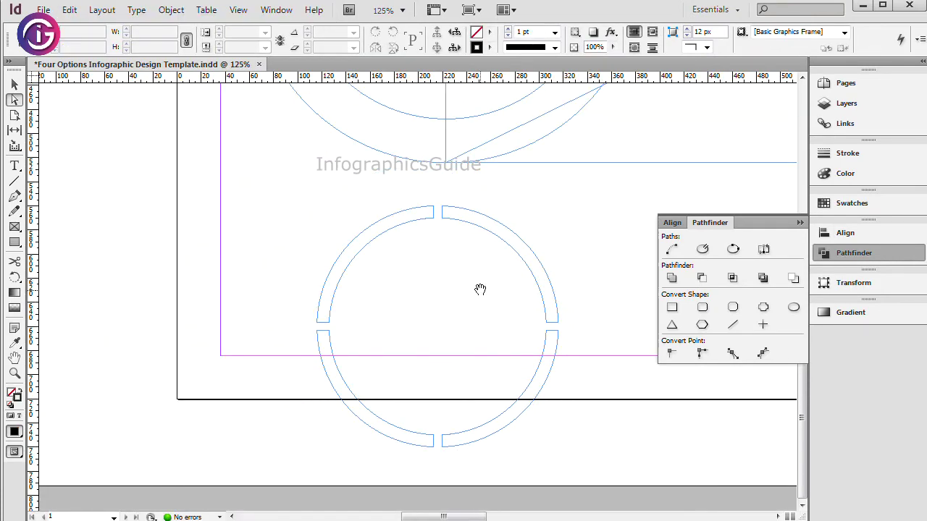
drag(480, 290, 431, 303)
click(14, 85)
drag(255, 203, 549, 480)
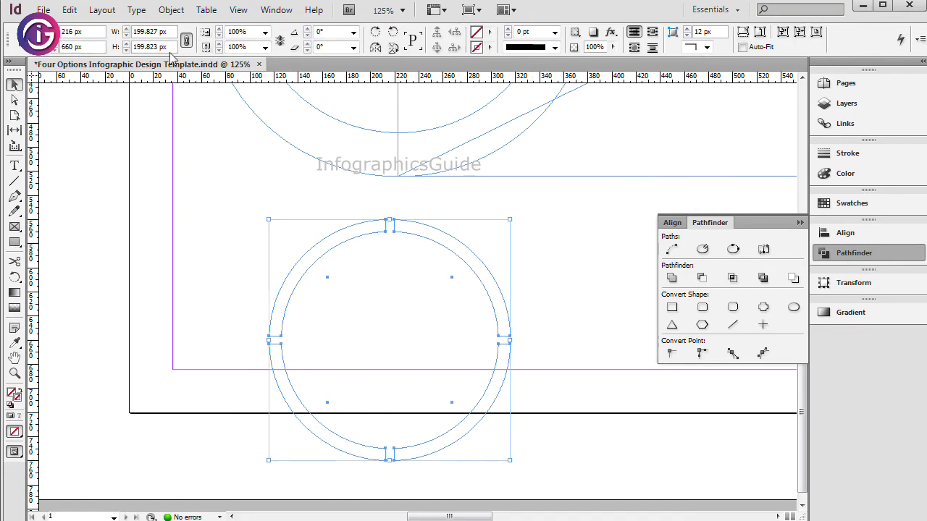
click(173, 10)
click(203, 97)
drag(474, 165, 399, 161)
click(409, 436)
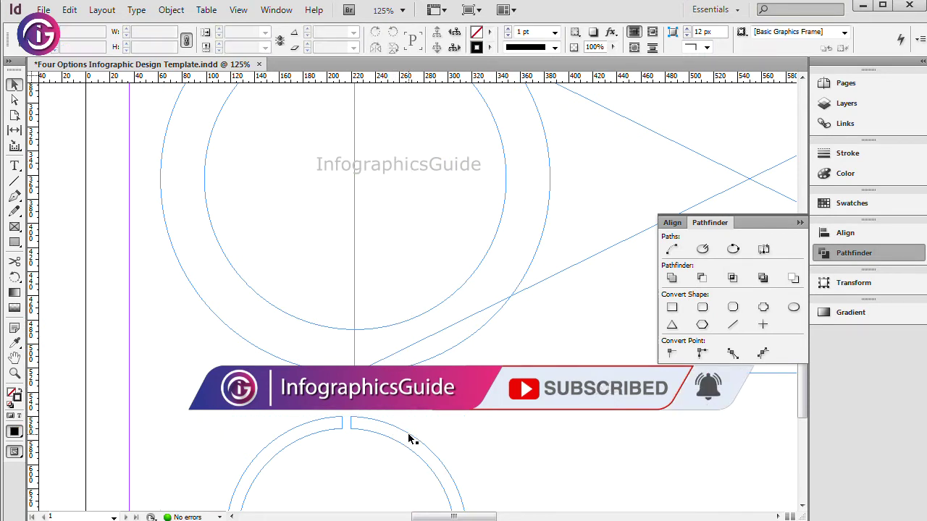
Align the grouped ring segments to the 250 px inner circle by horizontal and vertical centers, using the circle as key object.
drag(410, 439, 421, 280)
shift+click(430, 231)
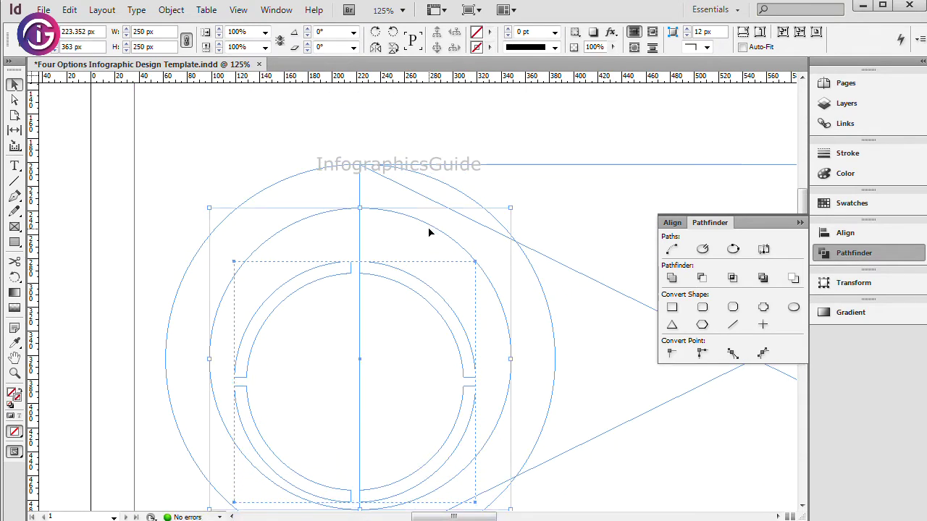
click(429, 229)
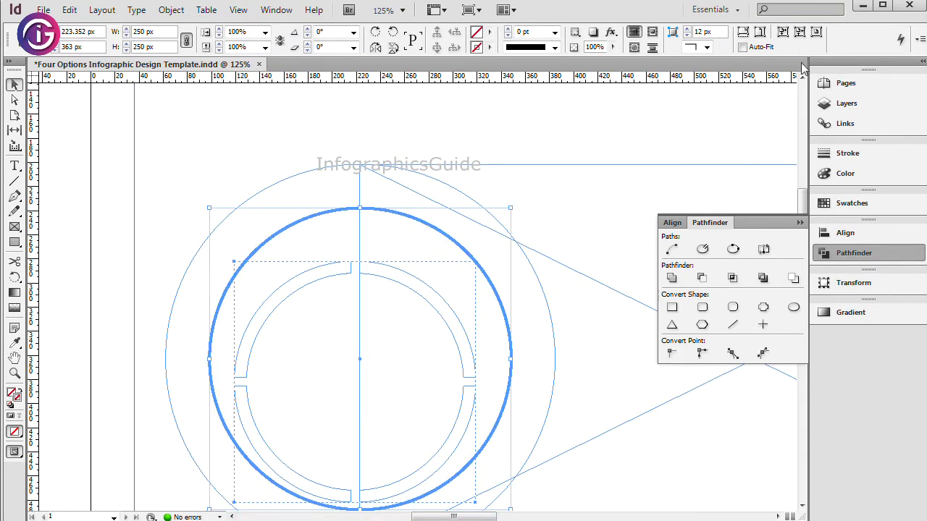
click(866, 234)
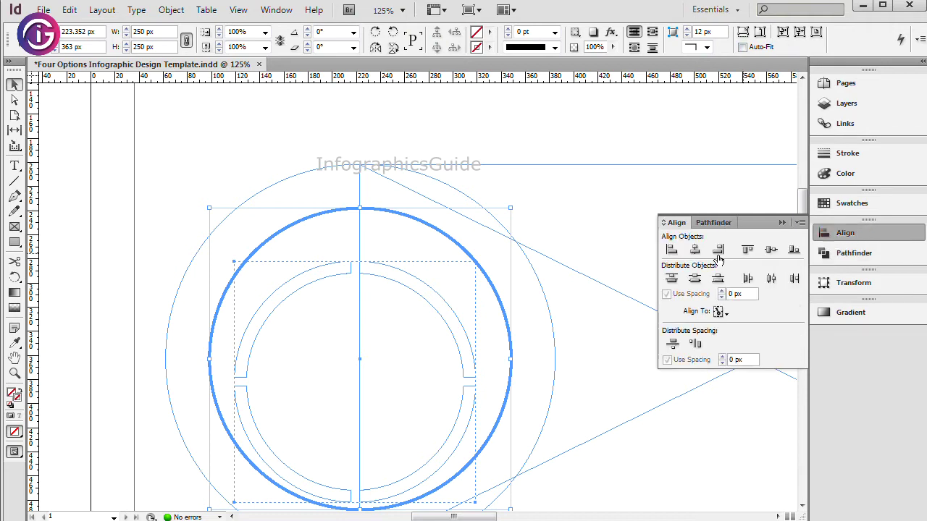
click(695, 249)
click(770, 250)
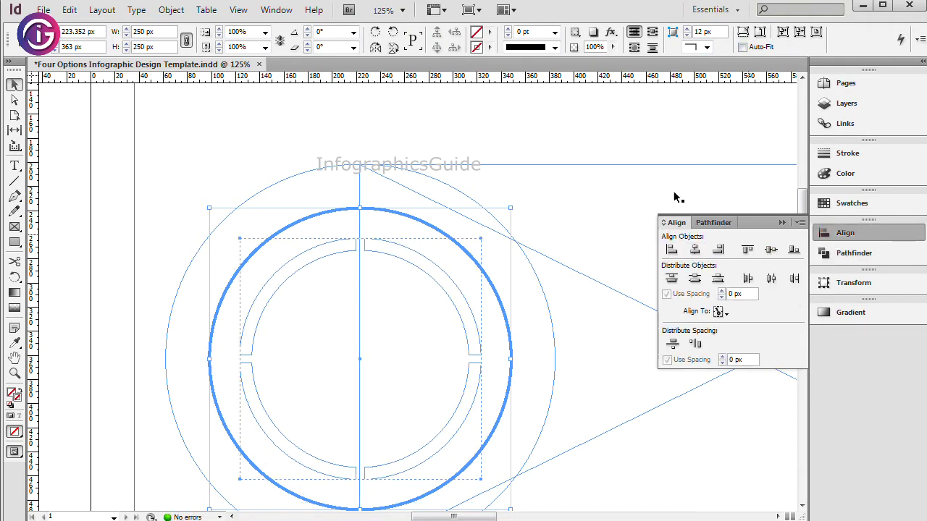
Copy the rectangular frame between the circle and the triangle and paste the copy in place.
click(570, 131)
ctrl+alt+click(555, 174)
drag(457, 323, 432, 216)
ctrl+alt+click(422, 216)
drag(462, 246, 404, 140)
scroll(404, 140, down, 1)
key(ctrl+minus)
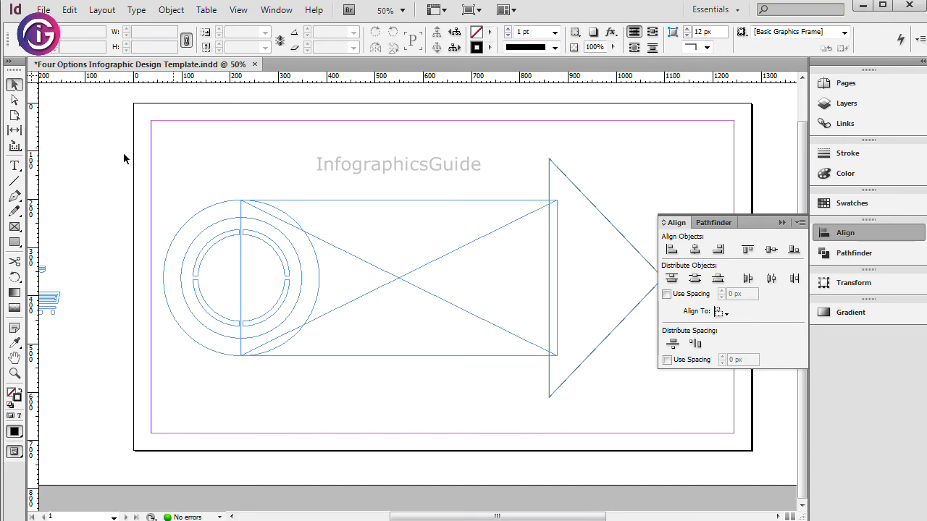
click(15, 227)
click(15, 84)
click(485, 201)
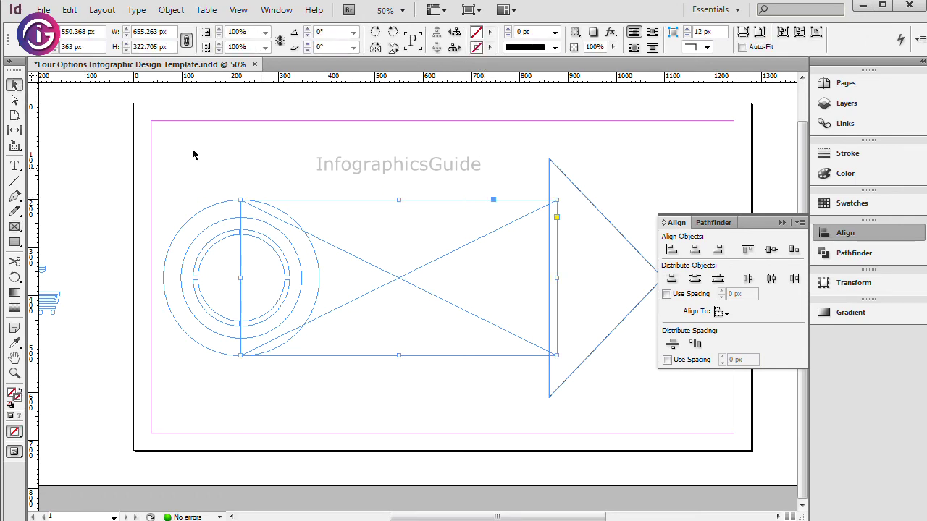
click(68, 10)
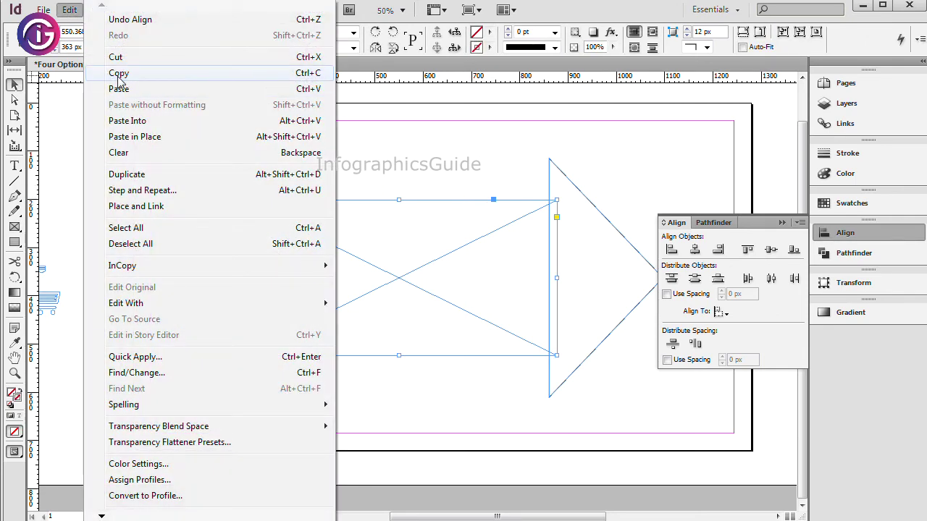
click(119, 76)
click(69, 11)
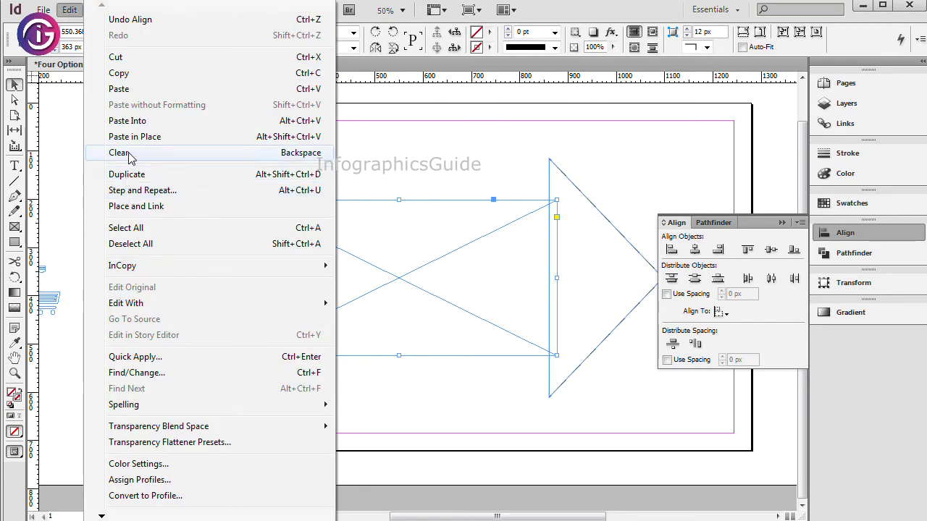
click(145, 137)
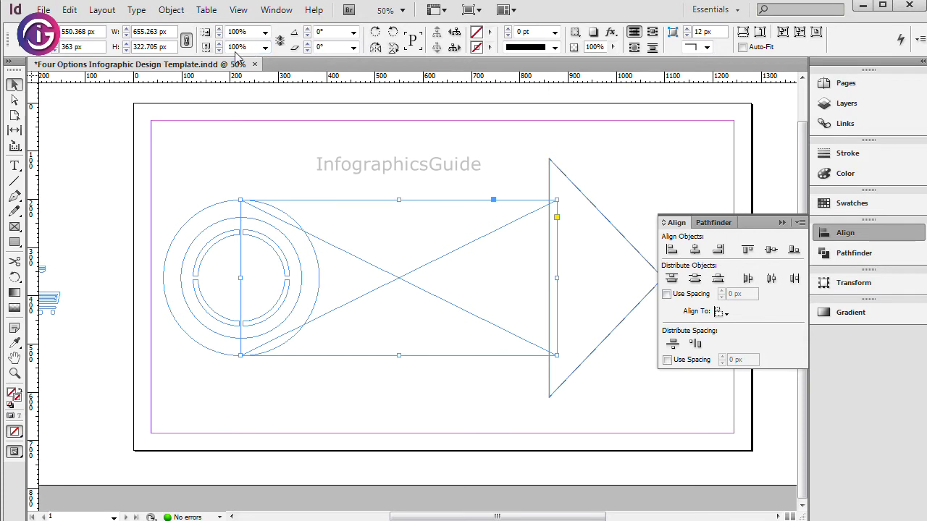
Set the pasted frame's height to 80.676 px and move it up to the original frame's upper edge.
key(BackSpace)
key(BackSpace)
key(Return)
click(451, 163)
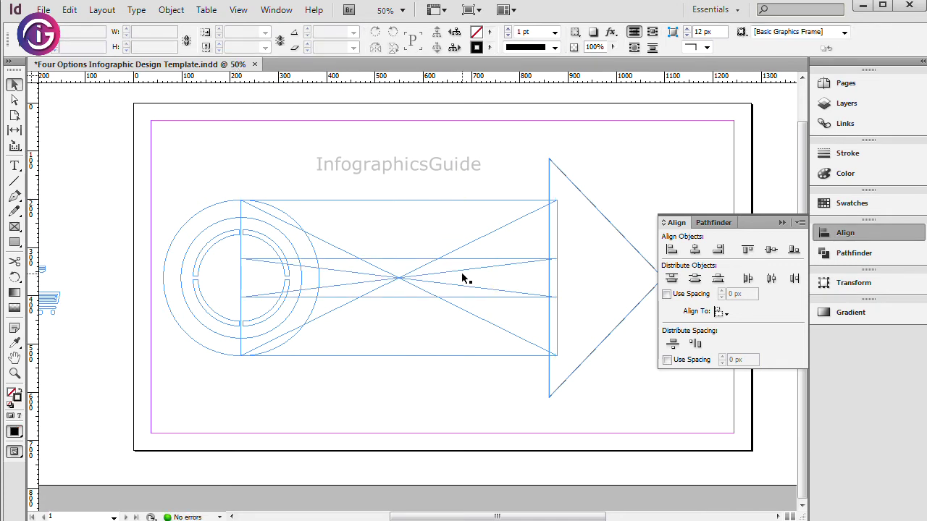
drag(474, 263, 479, 205)
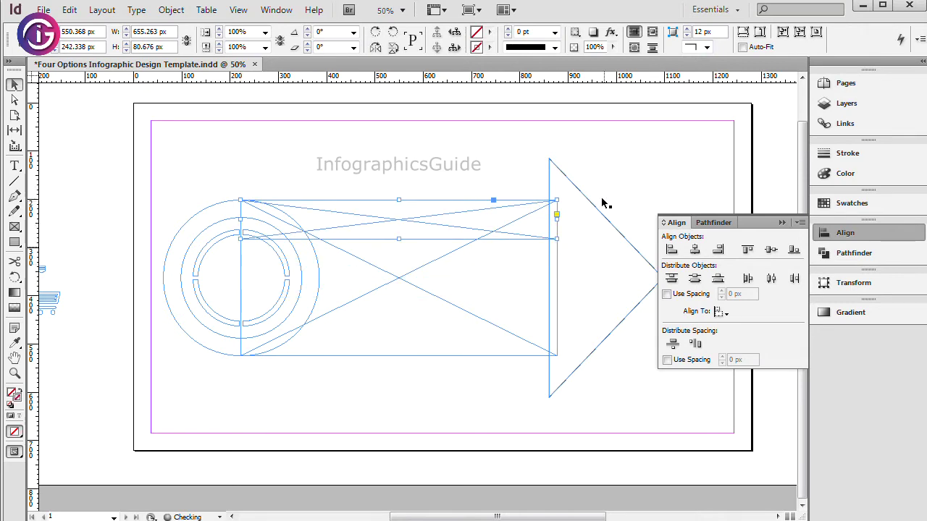
Combine the large outer circle, the full-height frame and the triangle into one arrow shape with Pathfinder Add.
click(69, 9)
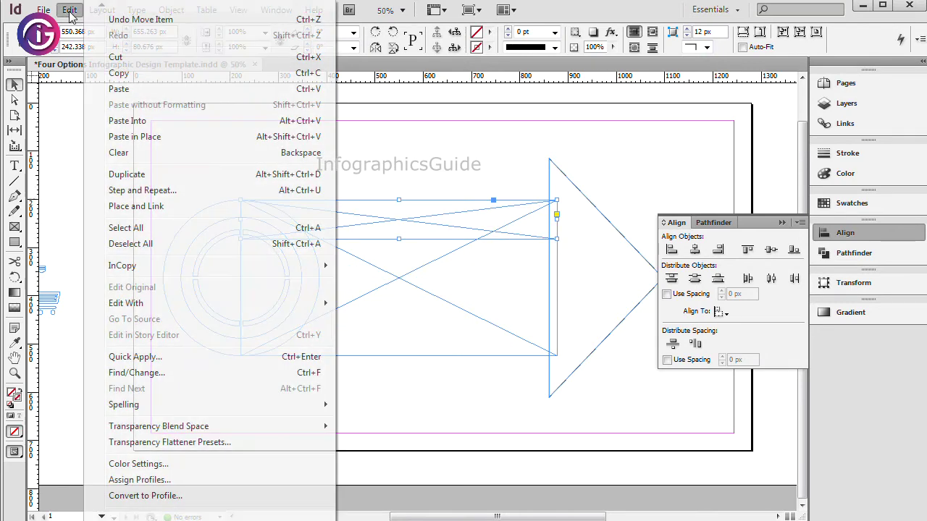
click(485, 148)
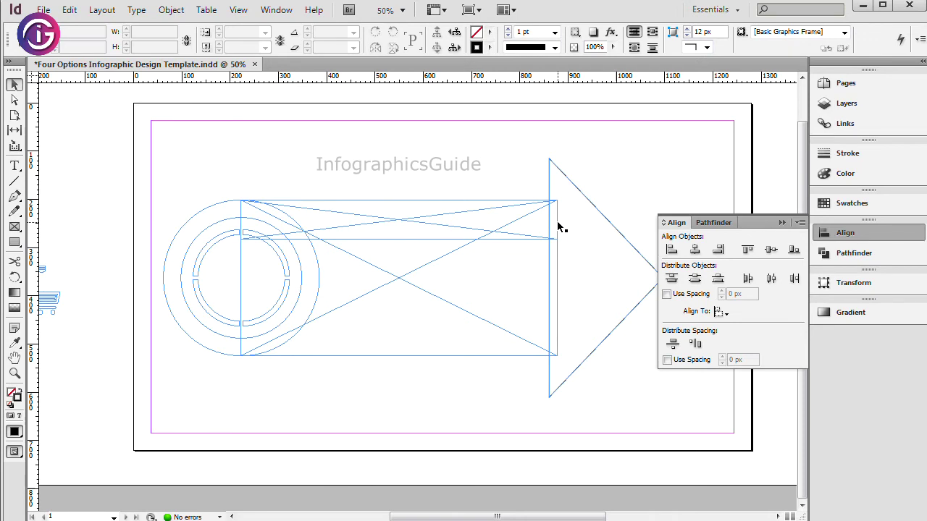
click(557, 227)
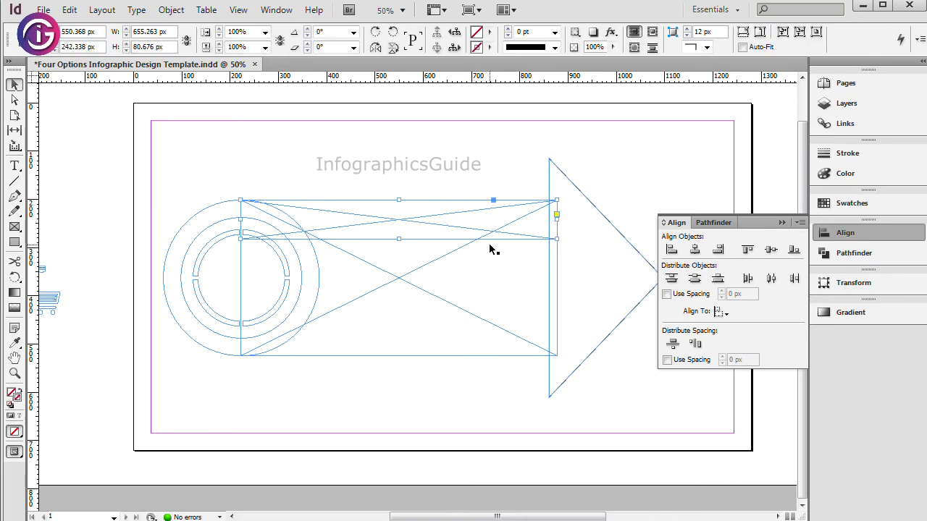
drag(176, 402, 610, 356)
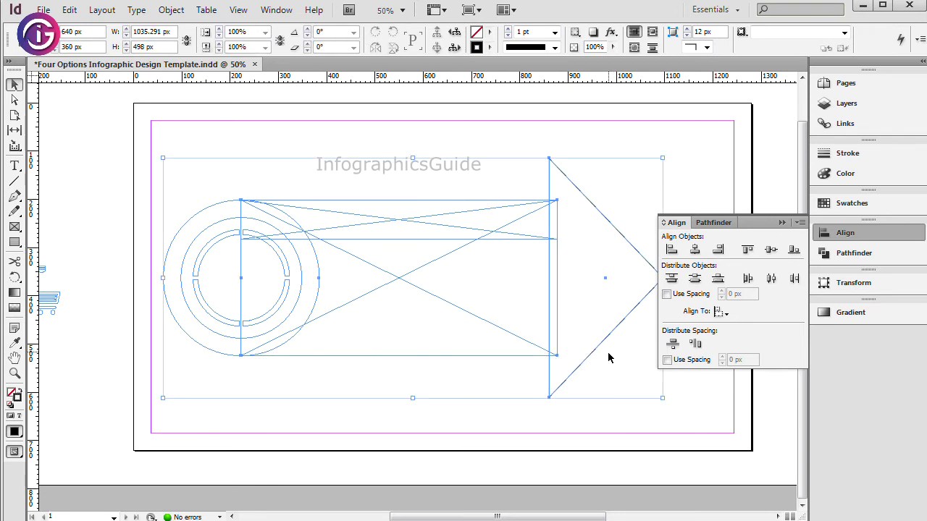
click(862, 253)
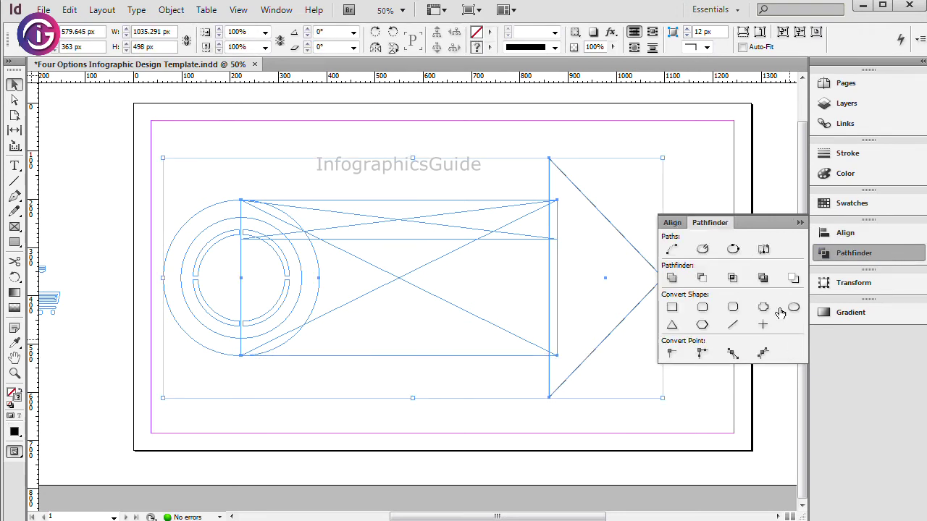
click(673, 277)
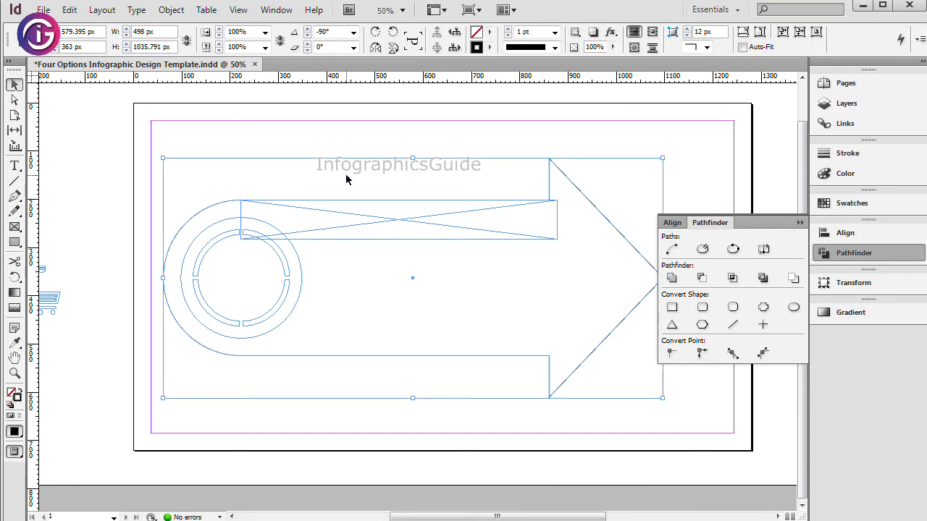
Copy the thin frame strip, paste it in place and move the copy directly below the first strip.
click(428, 247)
click(518, 237)
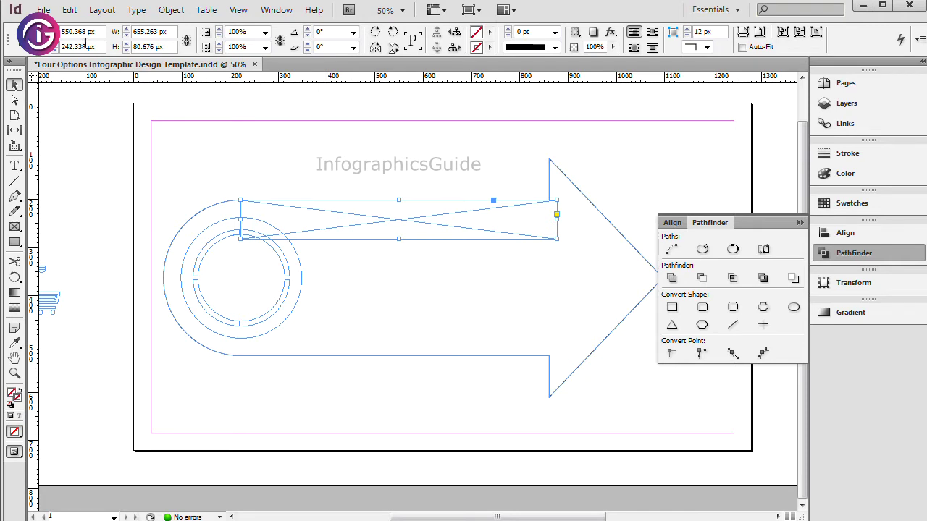
click(70, 10)
click(119, 73)
click(69, 9)
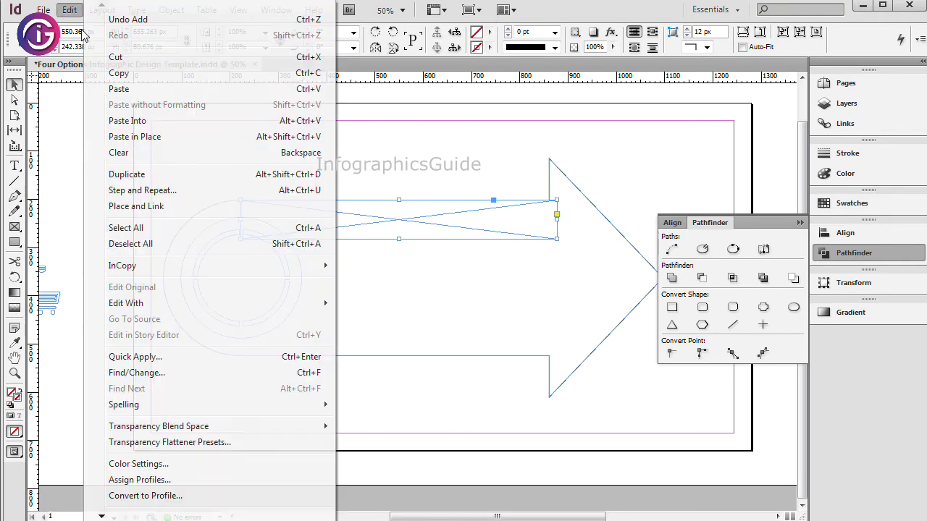
click(137, 136)
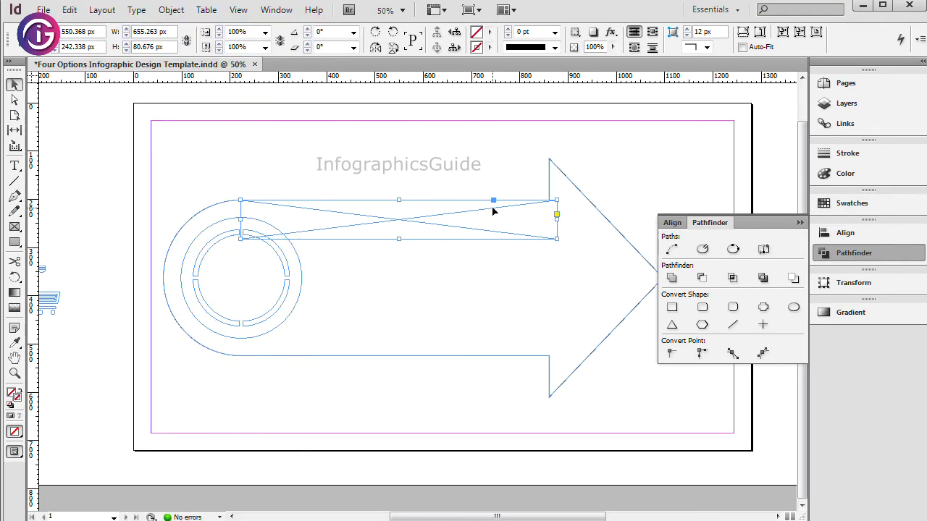
drag(493, 211, 505, 251)
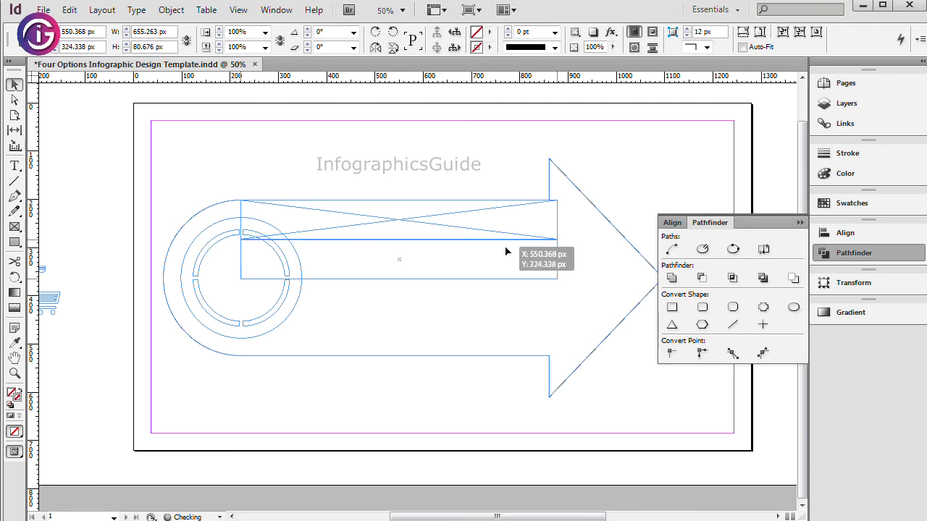
drag(506, 251, 505, 251)
scroll(505, 250, up, 3)
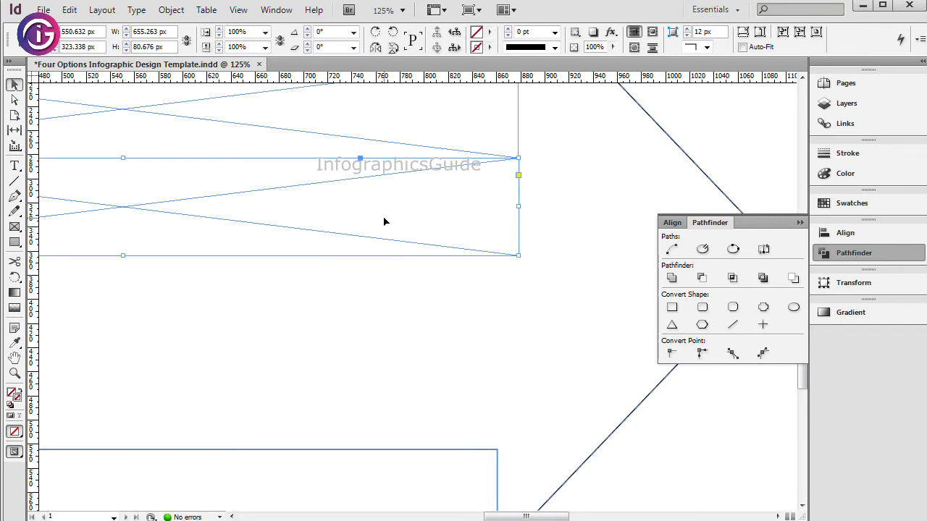
Copy the second strip, paste it in place and move the copy directly below as a third strip.
click(70, 10)
click(110, 73)
click(69, 11)
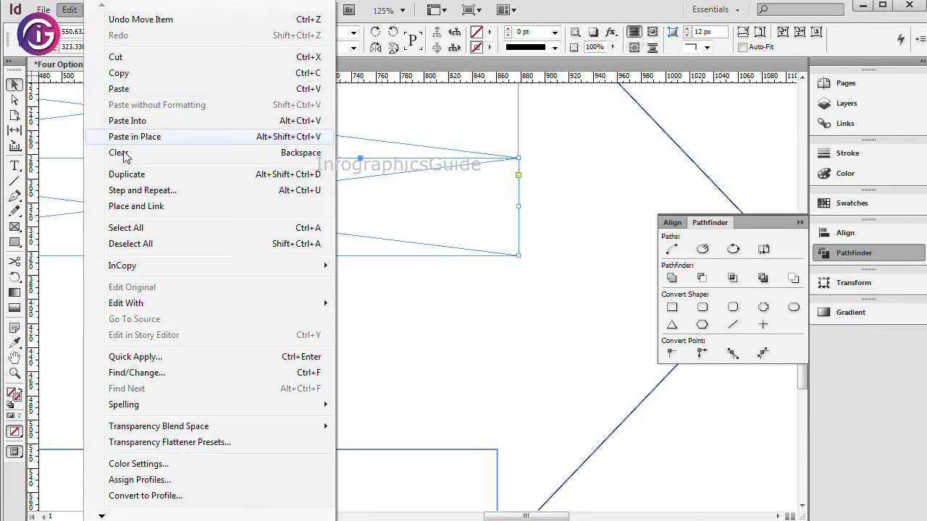
click(137, 136)
drag(441, 174, 444, 272)
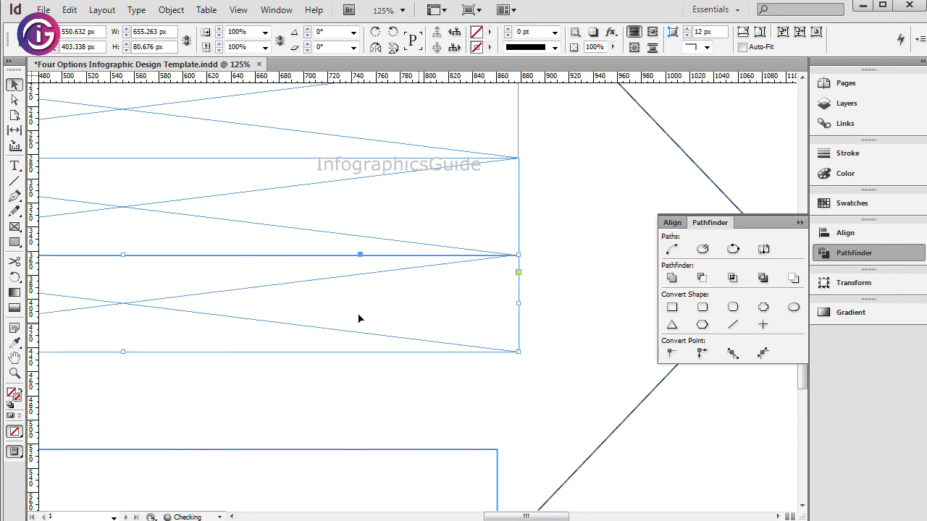
Copy the third strip, paste it in place and move the copy directly below as a fourth strip.
click(69, 10)
click(80, 72)
click(70, 10)
click(145, 135)
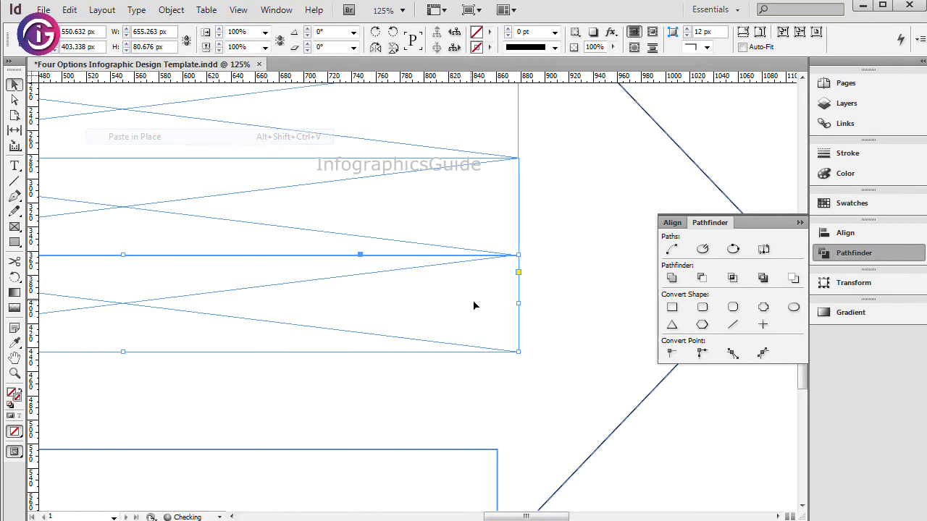
drag(423, 265, 425, 364)
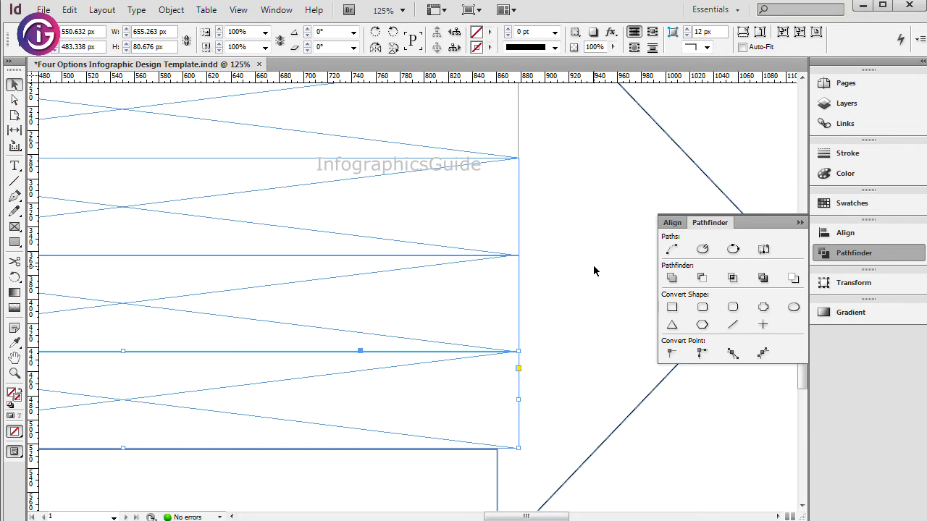
Nudge the fourth strip down to Y 484.338 px so it meets the lower edge of the arrow's body.
drag(564, 279, 480, 368)
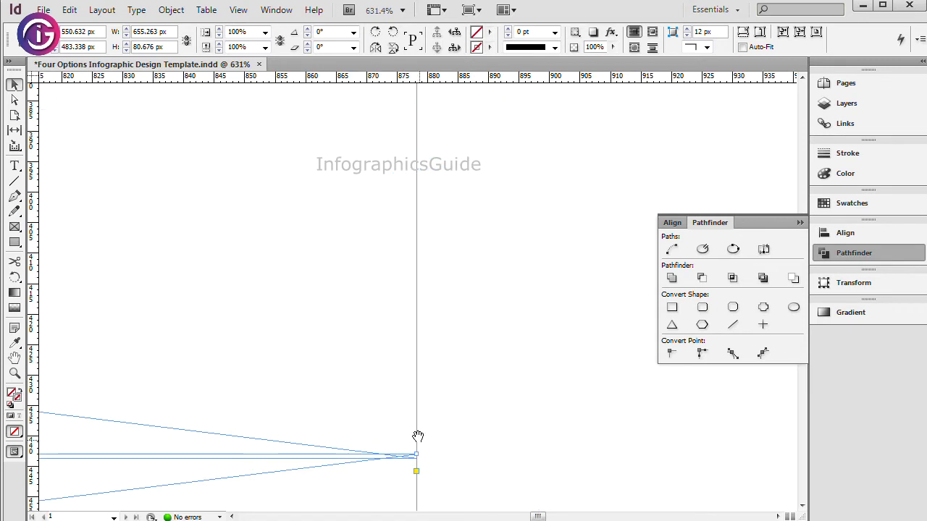
drag(419, 447, 445, 181)
drag(406, 313, 407, 288)
drag(423, 441, 453, 161)
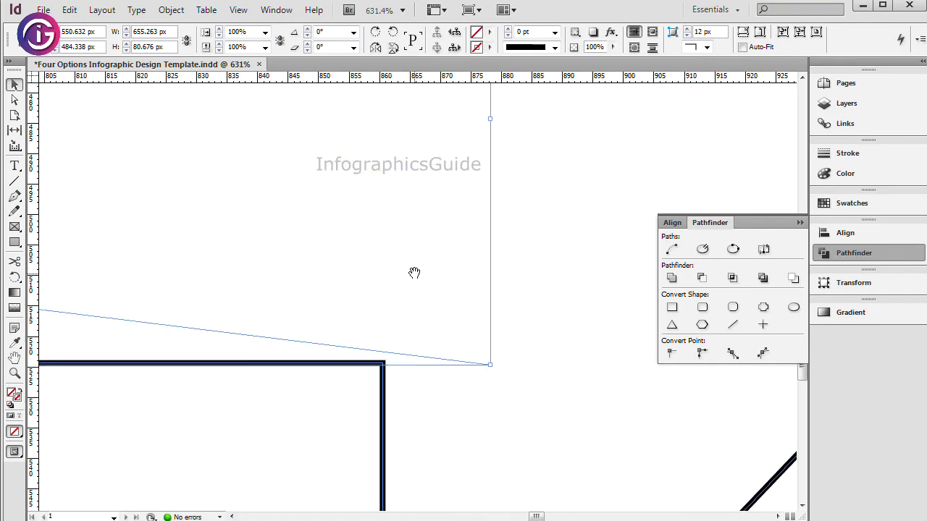
drag(414, 270, 418, 267)
Select all four strips and distribute them evenly by their vertical centers.
ctrl+alt+click(424, 253)
ctrl+alt+click(424, 254)
ctrl+alt+click(424, 253)
ctrl+alt+click(424, 254)
ctrl+alt+click(424, 254)
ctrl+alt+click(424, 254)
ctrl+alt+click(425, 253)
ctrl+alt+click(424, 253)
shift+click(389, 318)
shift+click(389, 260)
shift+click(390, 202)
click(846, 233)
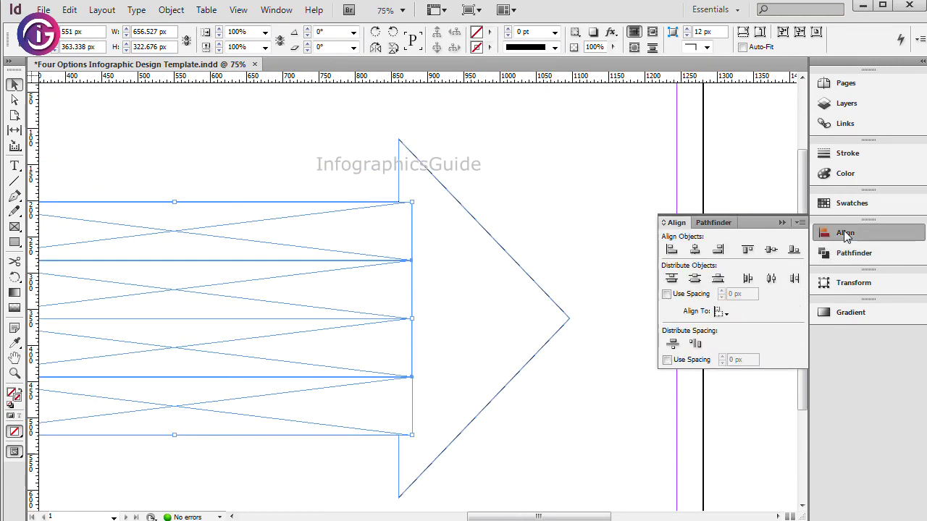
click(697, 278)
Stretch the four strips together past the arrow's tip and its rounded end, to a width of 1092 px.
ctrl+alt+click(588, 198)
ctrl+alt+click(588, 198)
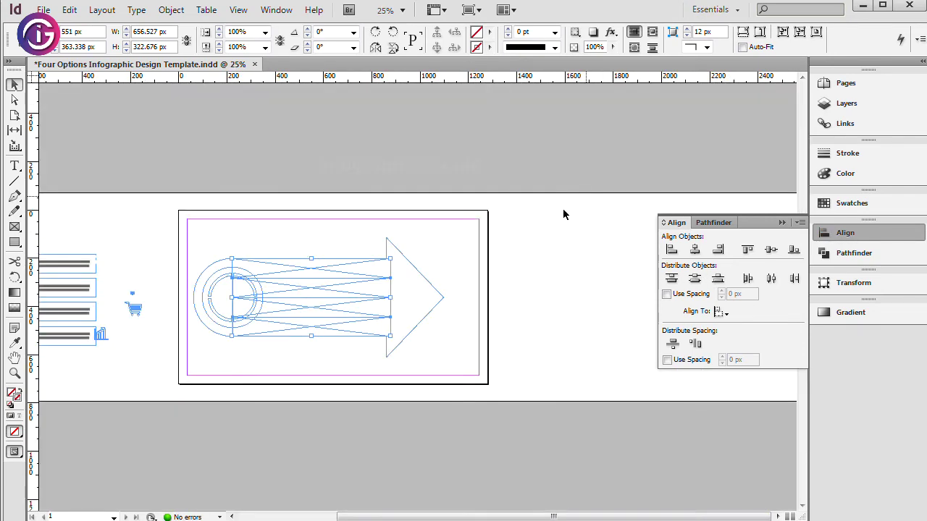
drag(282, 264, 320, 265)
drag(233, 233, 588, 395)
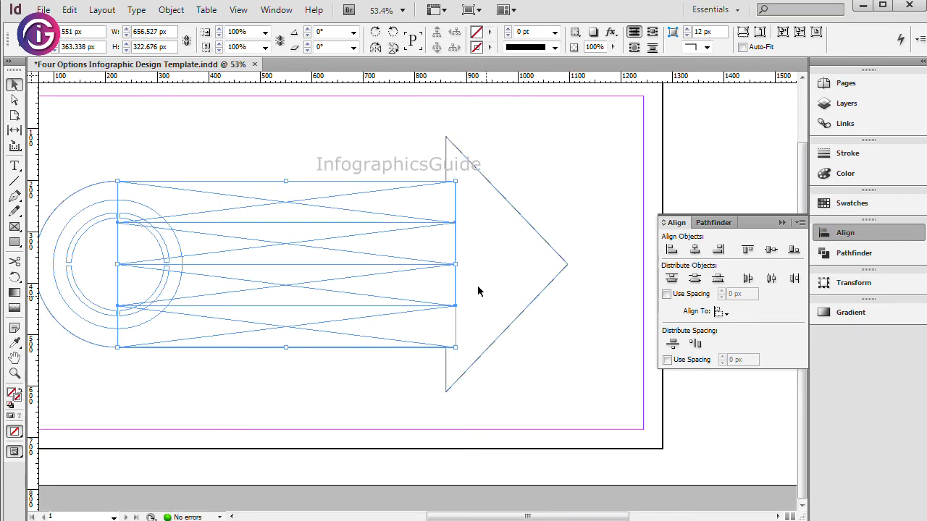
drag(458, 265, 575, 265)
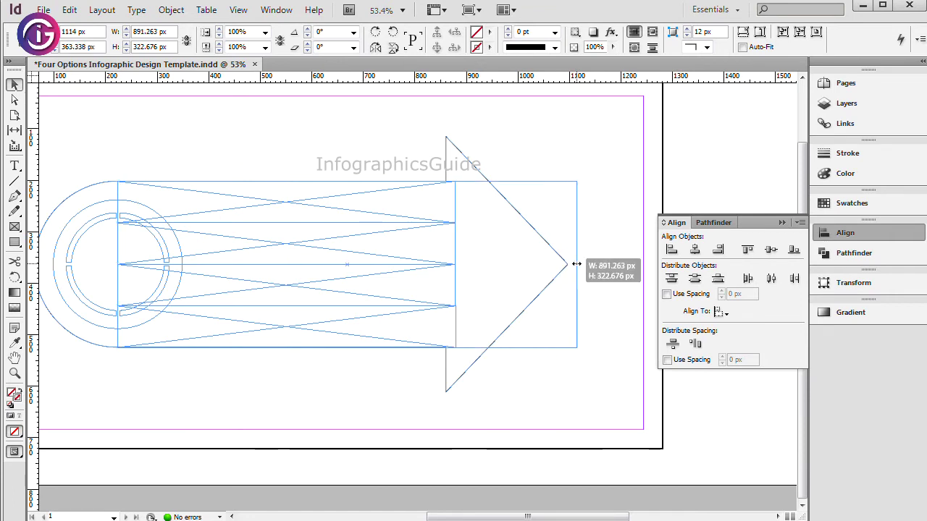
scroll(277, 276, left, 3)
drag(242, 263, 138, 265)
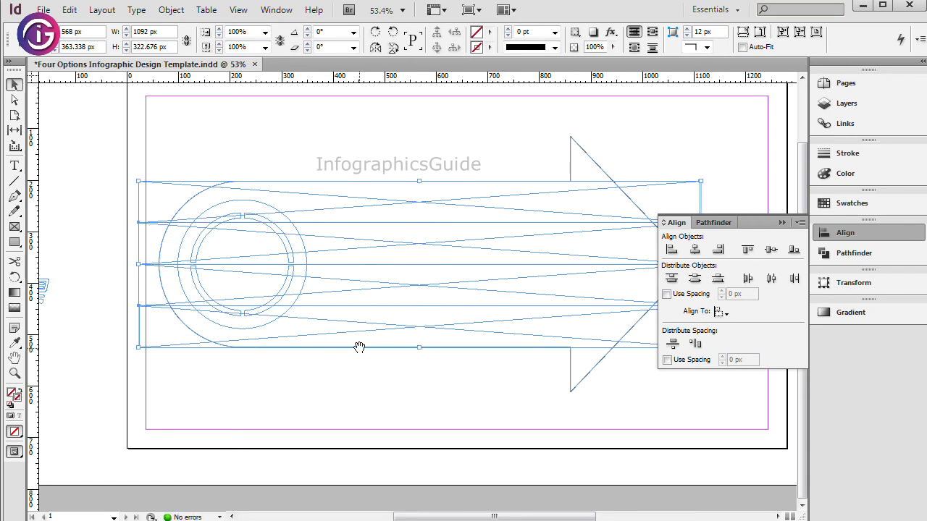
Extend the lowest strip down past the arrowhead's bottom corner and the highest strip up past its top corner, about 173 px tall.
scroll(325, 414, right, 4)
click(518, 354)
click(510, 347)
drag(248, 350, 248, 397)
click(495, 197)
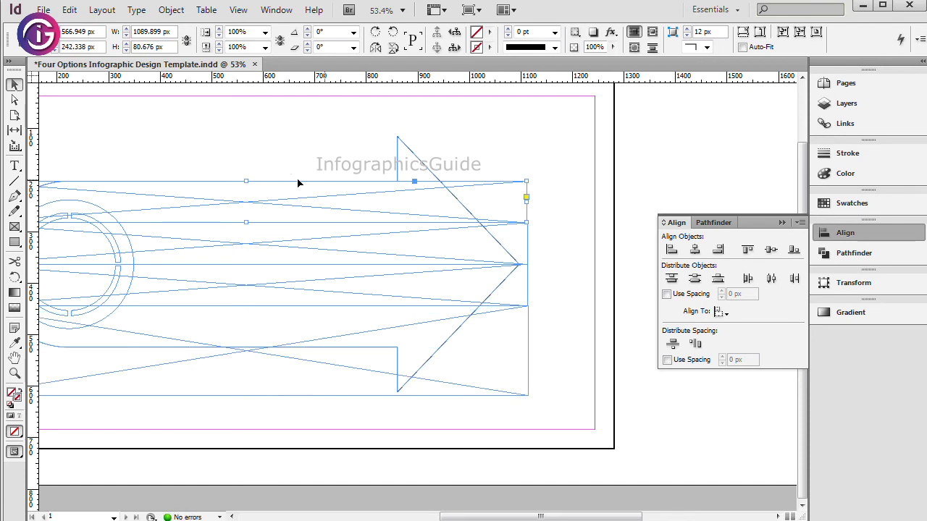
drag(248, 182, 265, 135)
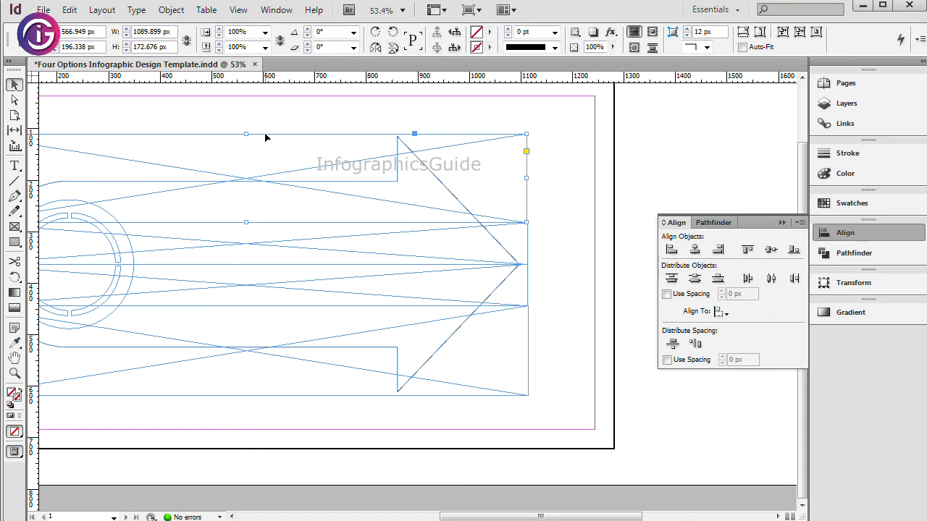
Fill the top strip with the blue gradient, New Gradient Swatch.
click(562, 222)
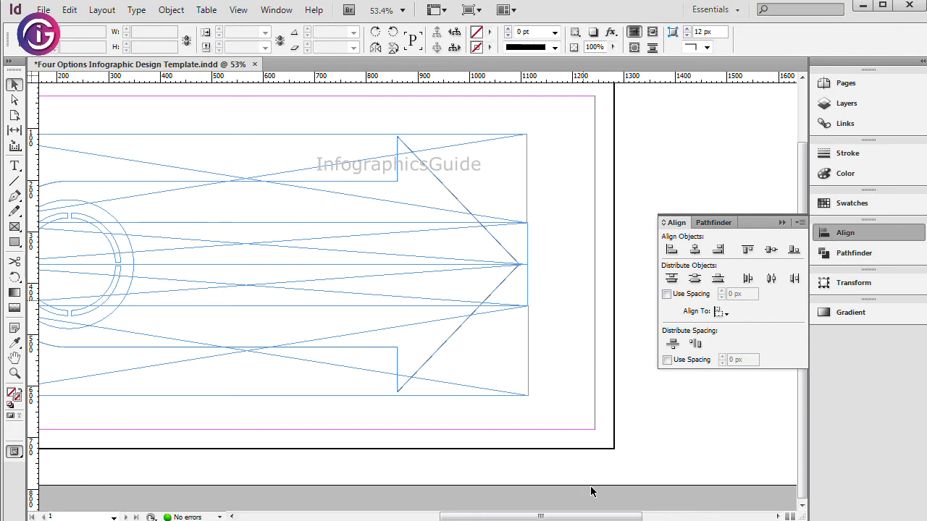
click(527, 194)
click(490, 33)
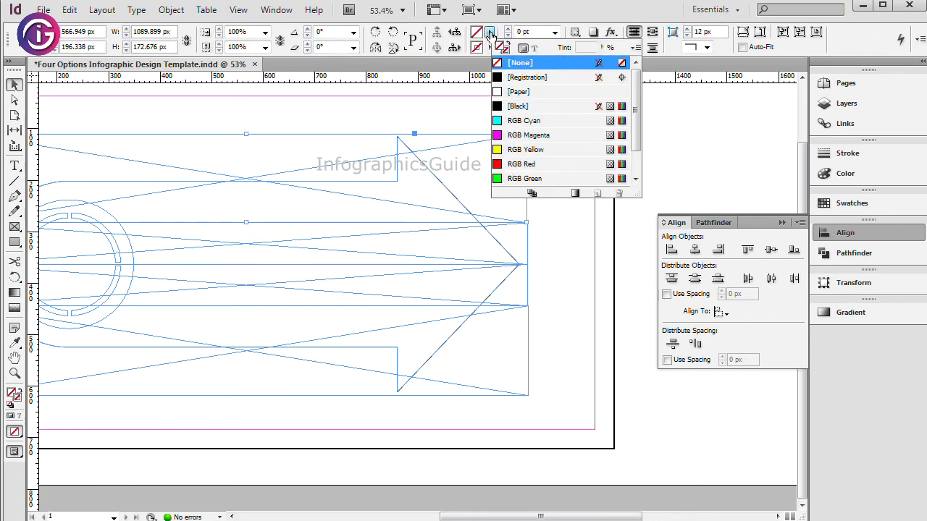
click(575, 193)
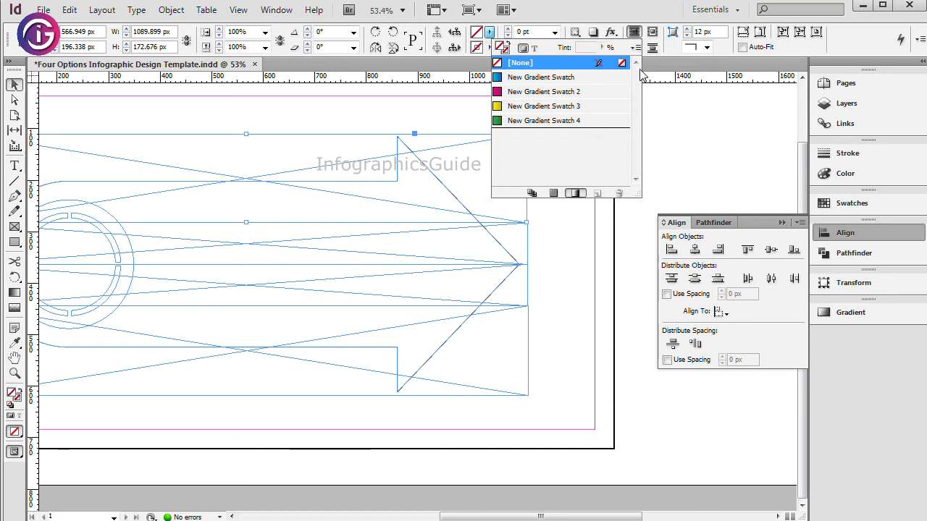
click(585, 80)
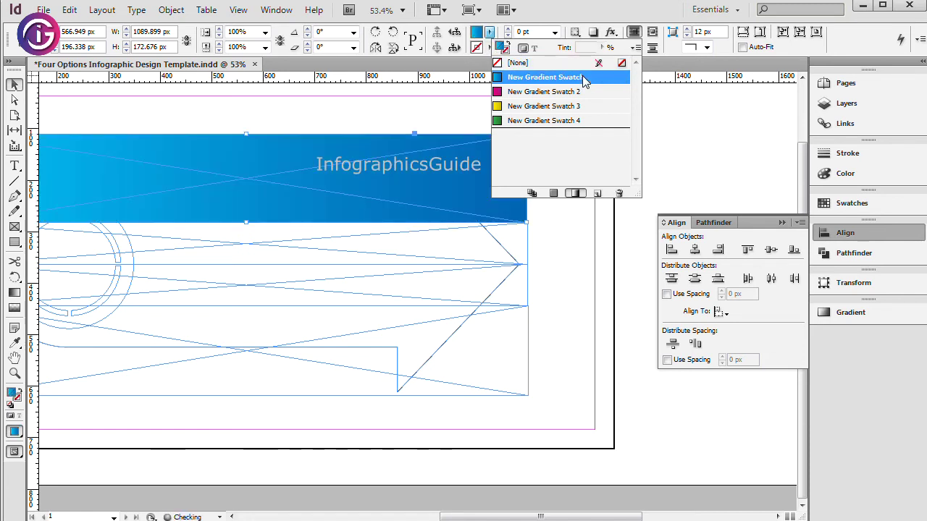
Fill the second strip with magenta New Gradient Swatch 2 and the third strip with yellow New Gradient Swatch 3.
click(527, 246)
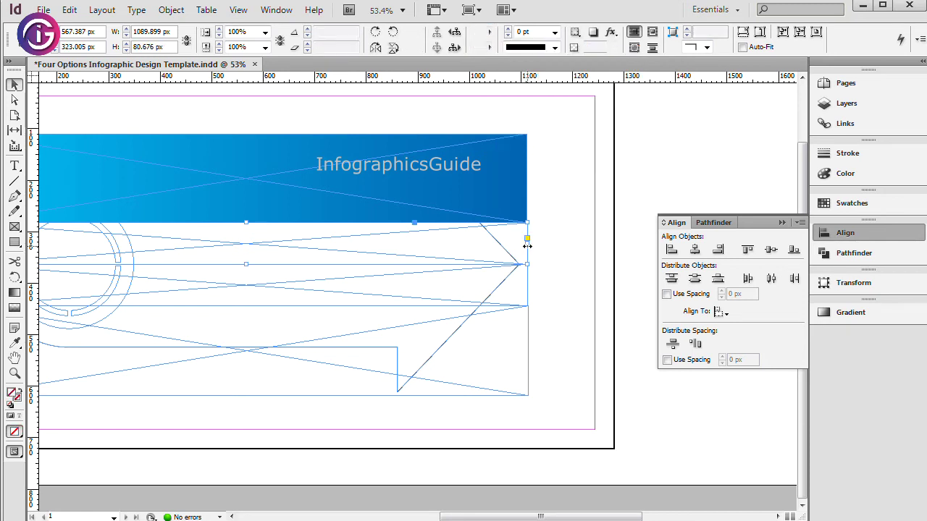
click(490, 32)
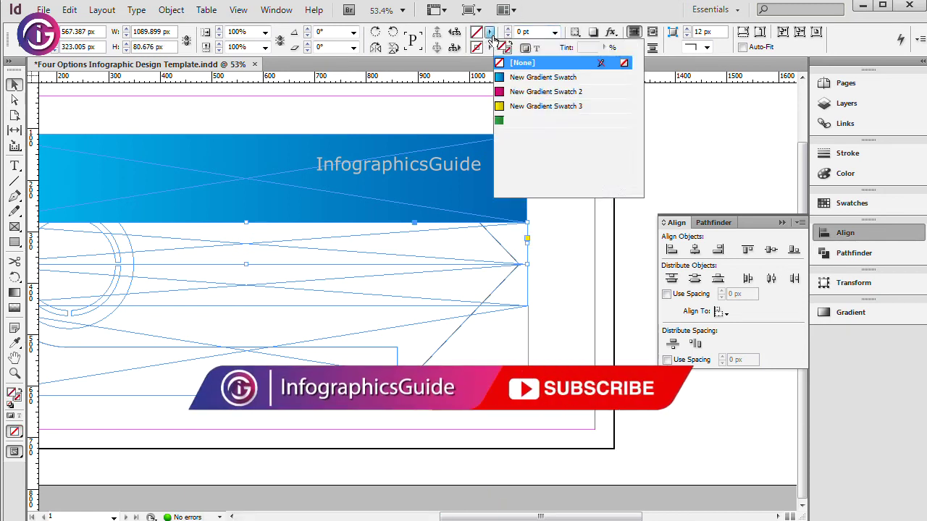
click(542, 93)
click(528, 282)
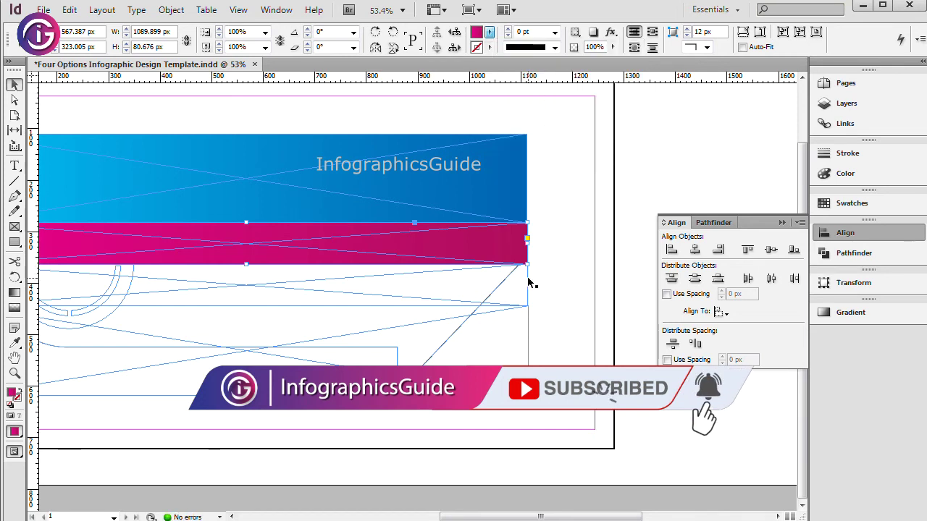
click(490, 32)
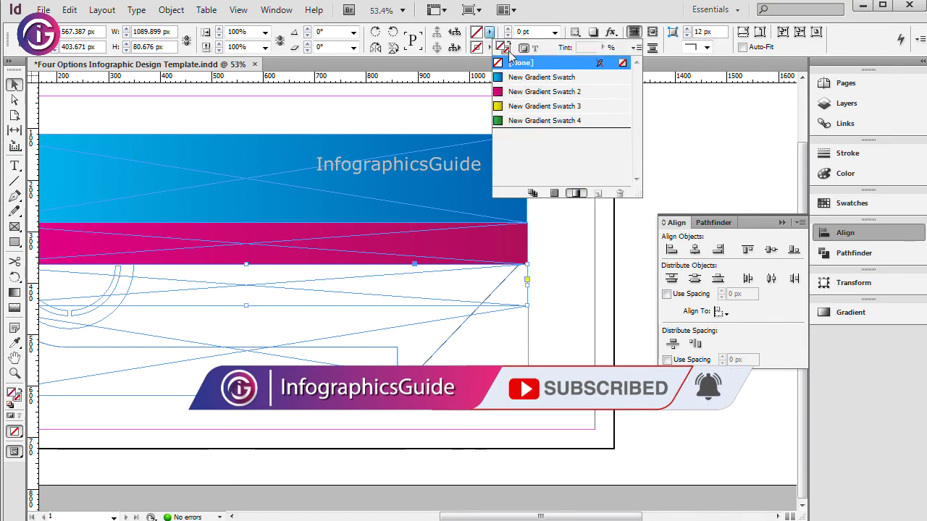
click(543, 106)
Fill the lowest strip with the green gradient, New Gradient Swatch 4.
click(511, 352)
click(509, 350)
click(490, 33)
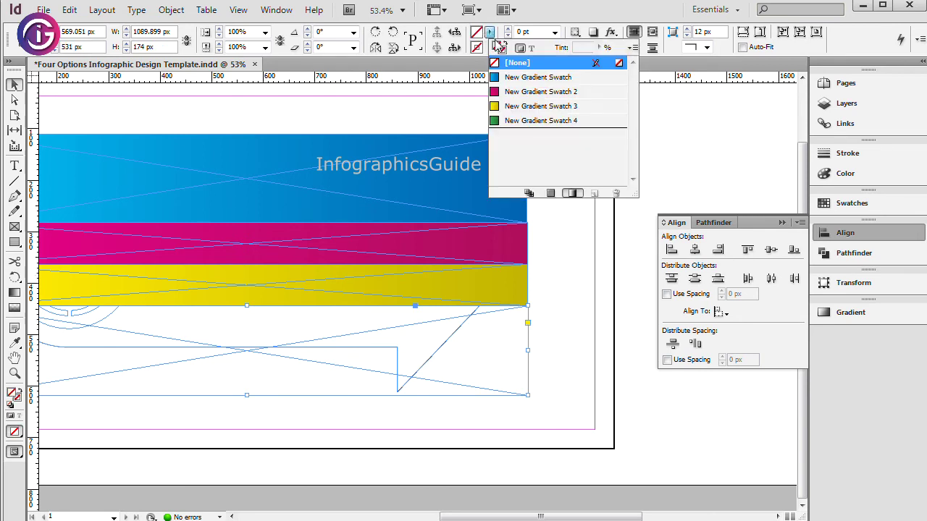
click(529, 123)
click(552, 294)
scroll(552, 294, left, 3)
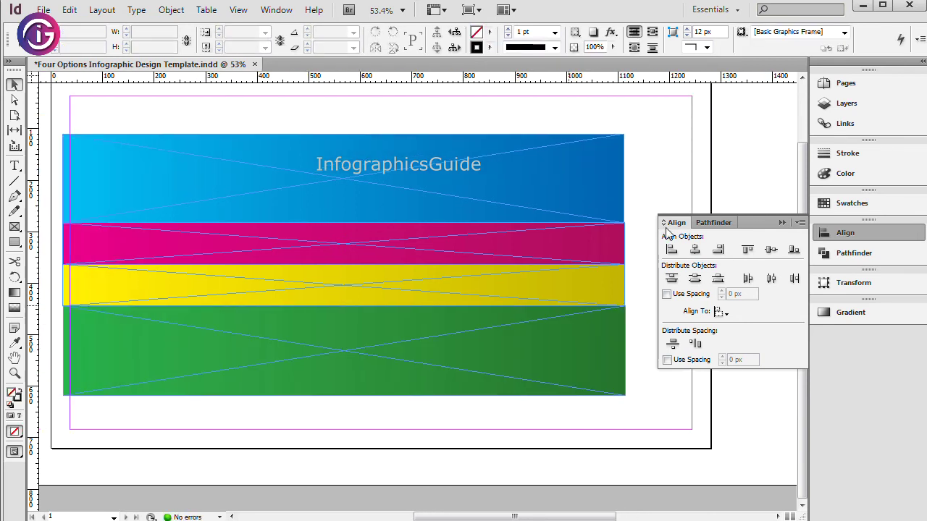
Group the four gradient strips and cut the group to the clipboard.
click(619, 337)
shift+click(621, 284)
shift+click(621, 243)
shift+click(620, 189)
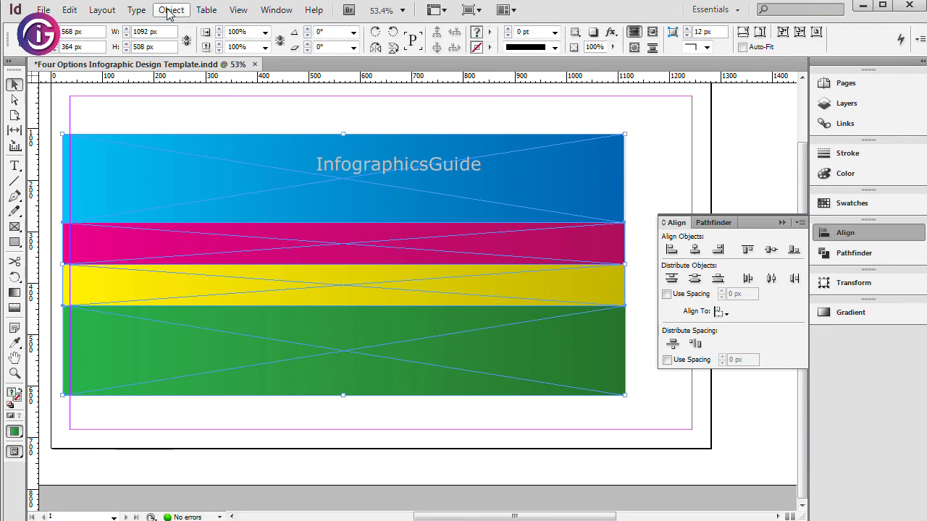
click(169, 10)
click(205, 93)
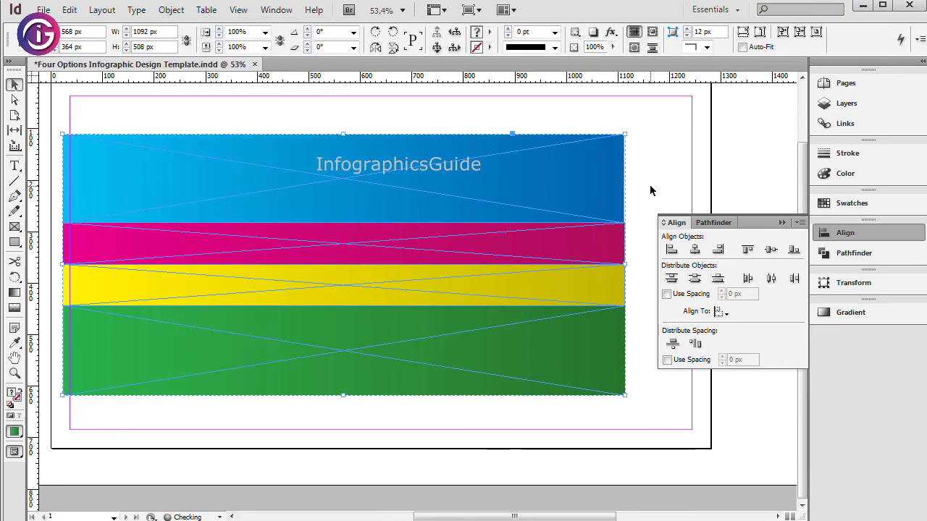
click(70, 10)
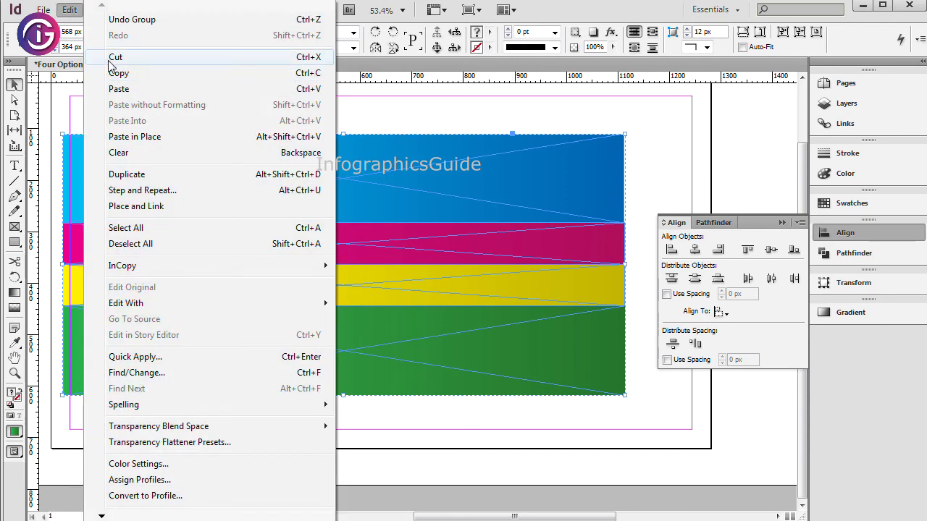
click(114, 58)
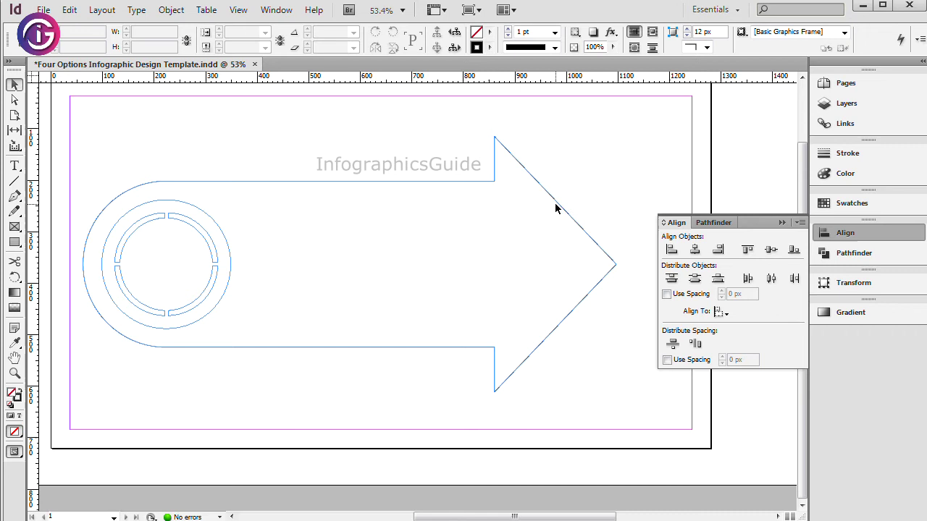
Remove the arrow outline's stroke and paste the cut strips into the arrow shape.
click(555, 203)
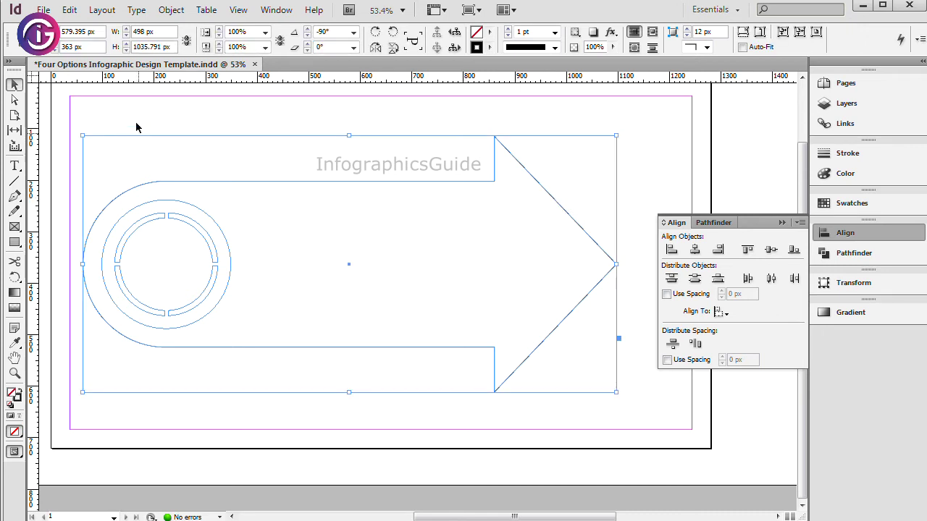
click(485, 47)
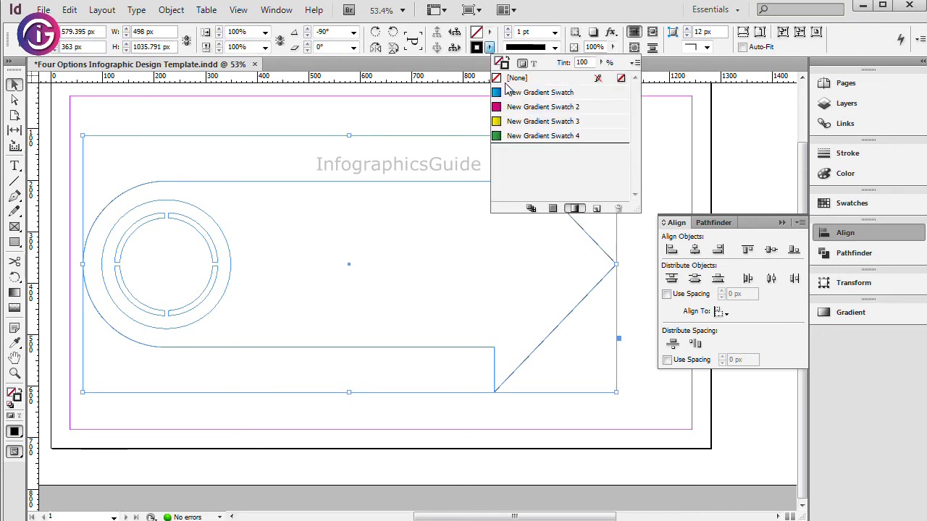
click(506, 85)
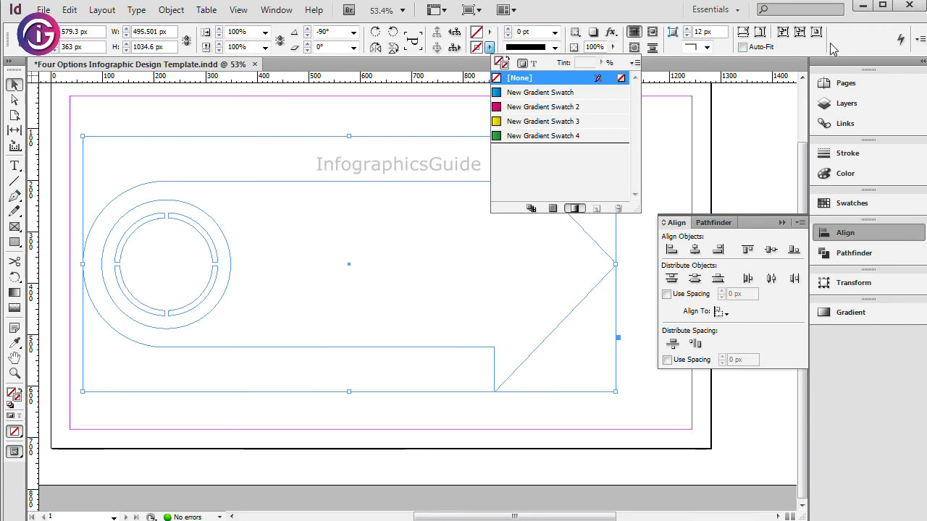
click(70, 10)
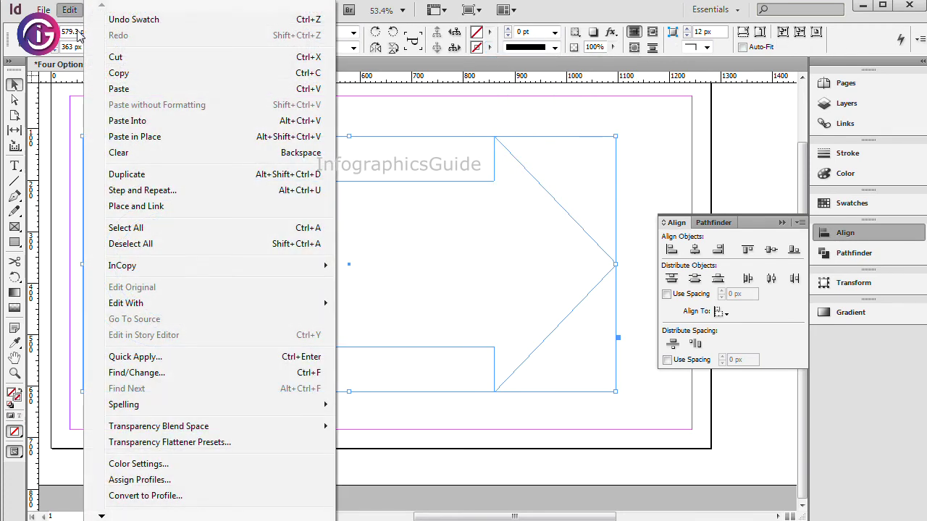
click(123, 121)
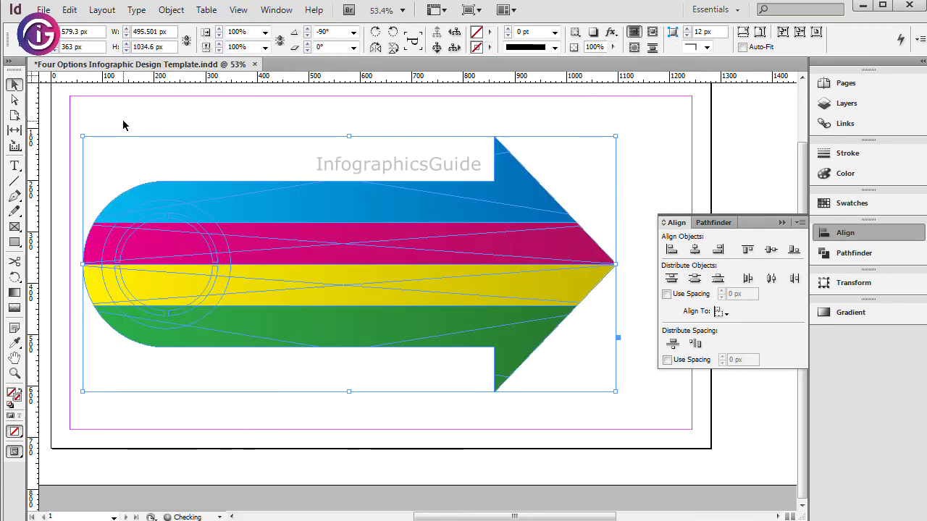
click(325, 148)
Send the striped arrow to the back, behind the circle and the segmented ring.
click(484, 214)
right_click(483, 209)
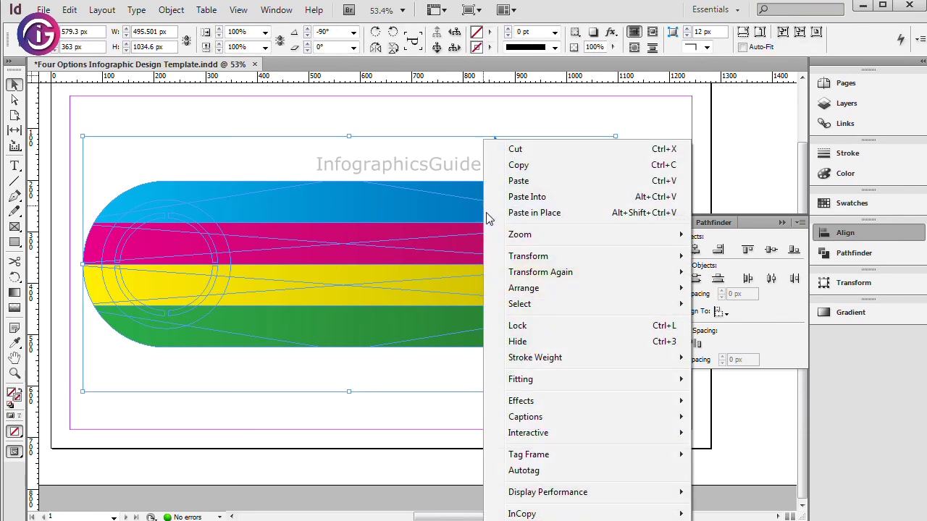
mouse_move(530, 409)
mouse_move(544, 289)
click(732, 336)
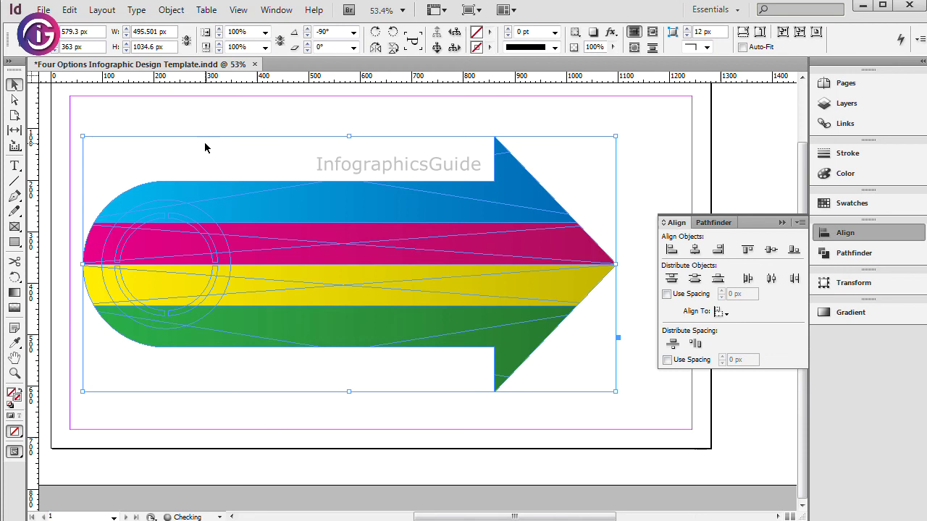
Fill the 250 px circle at the arrow's rounded end with the [Paper] swatch.
click(223, 234)
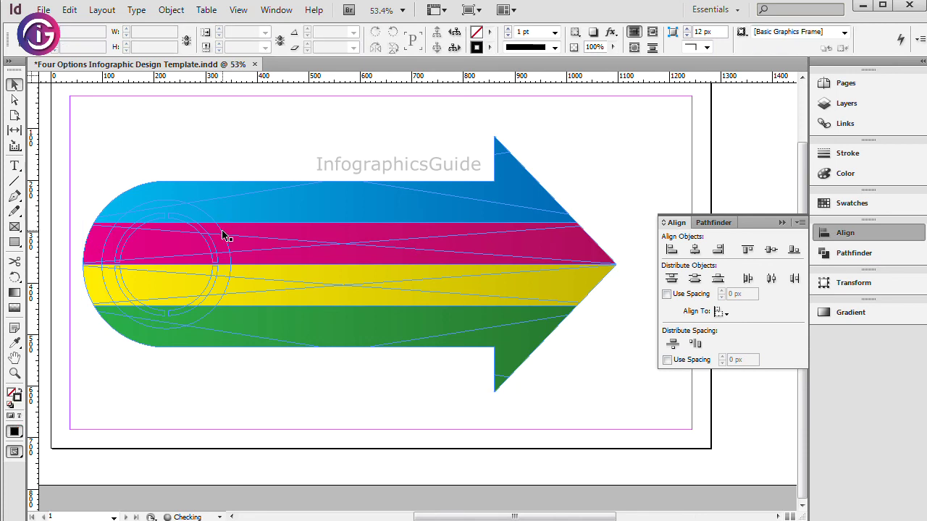
click(489, 32)
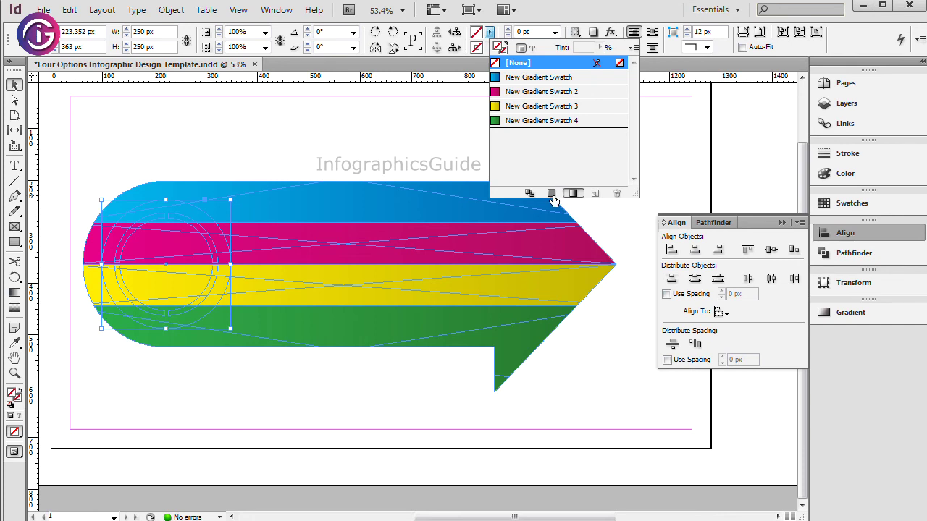
click(551, 194)
click(517, 92)
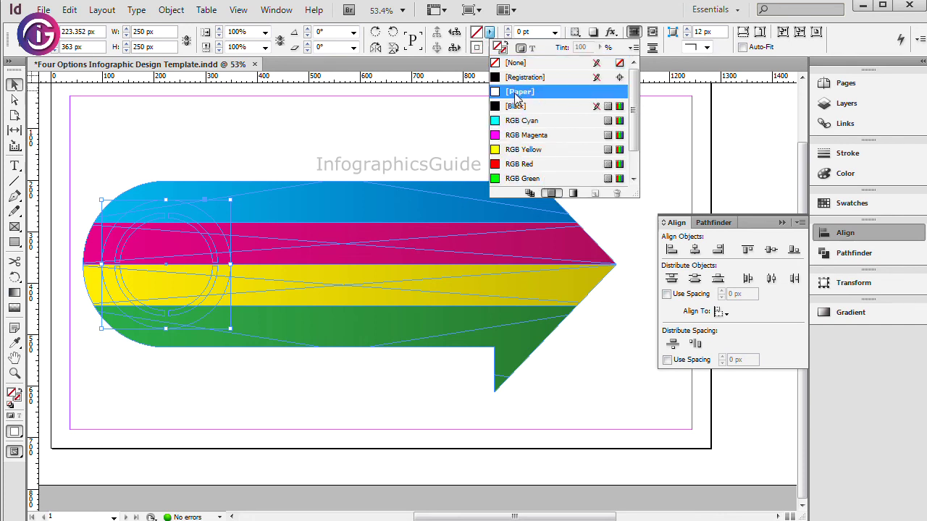
click(300, 124)
Ungroup the four-segment ring inside the white circle.
click(187, 222)
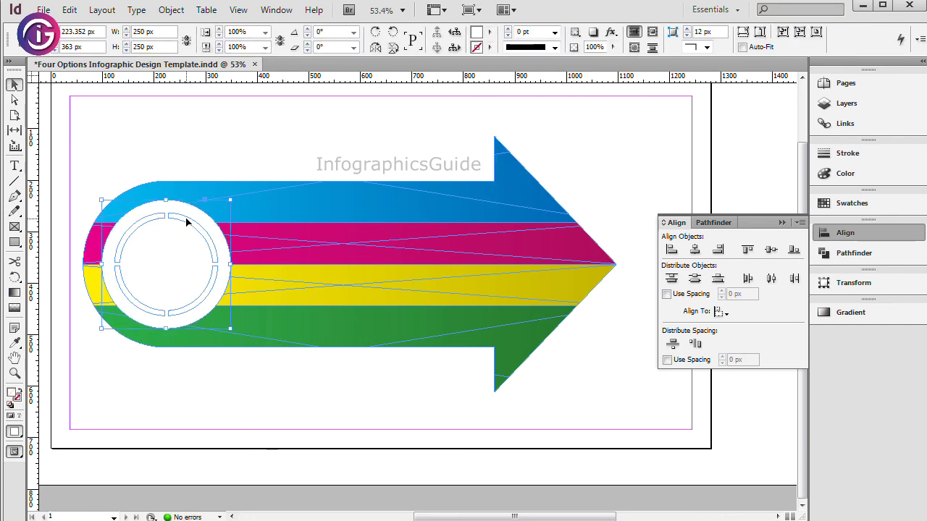
right_click(187, 224)
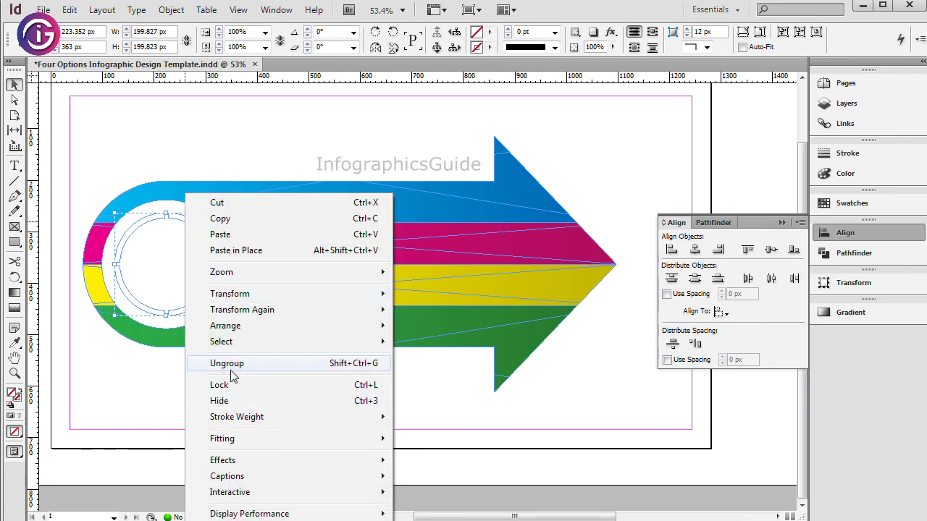
click(238, 364)
click(200, 221)
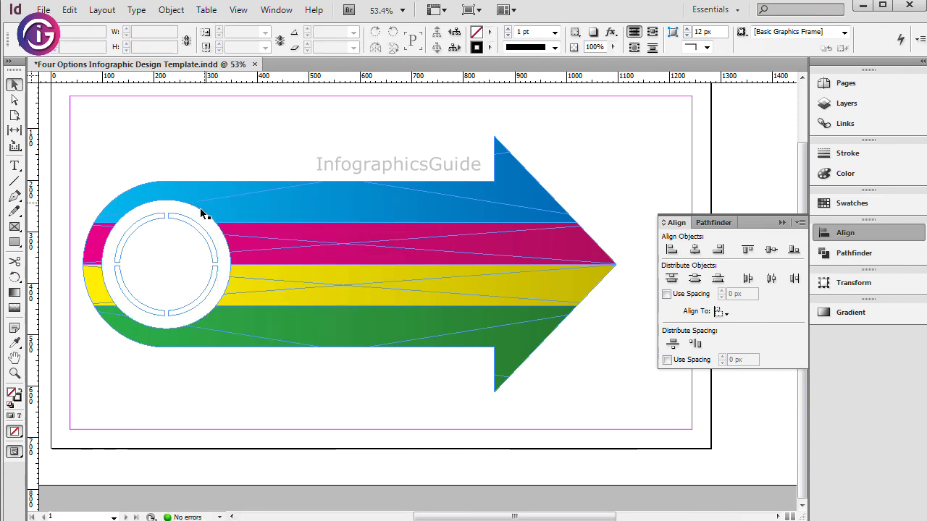
Sample the blue strip's gradient with the Eyedropper to fill the ring's upper-right segment.
click(197, 219)
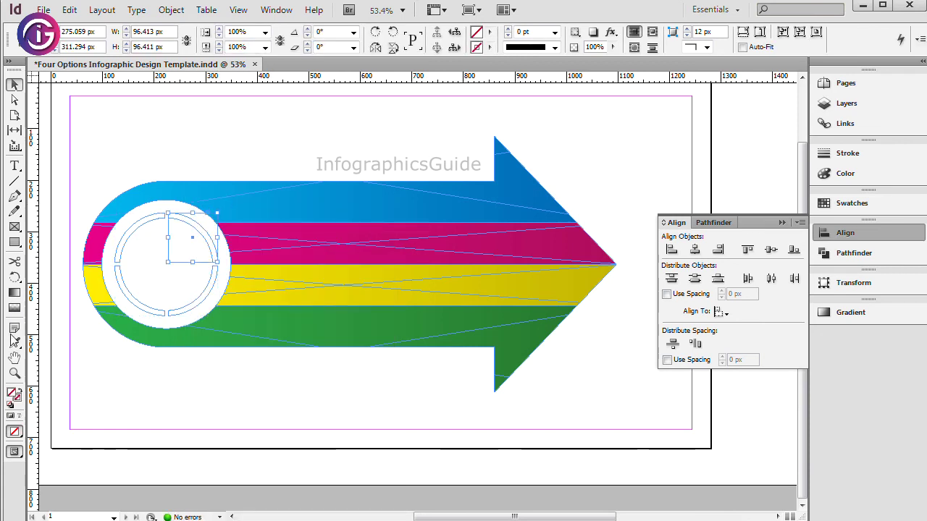
click(13, 349)
click(298, 210)
click(14, 84)
click(246, 133)
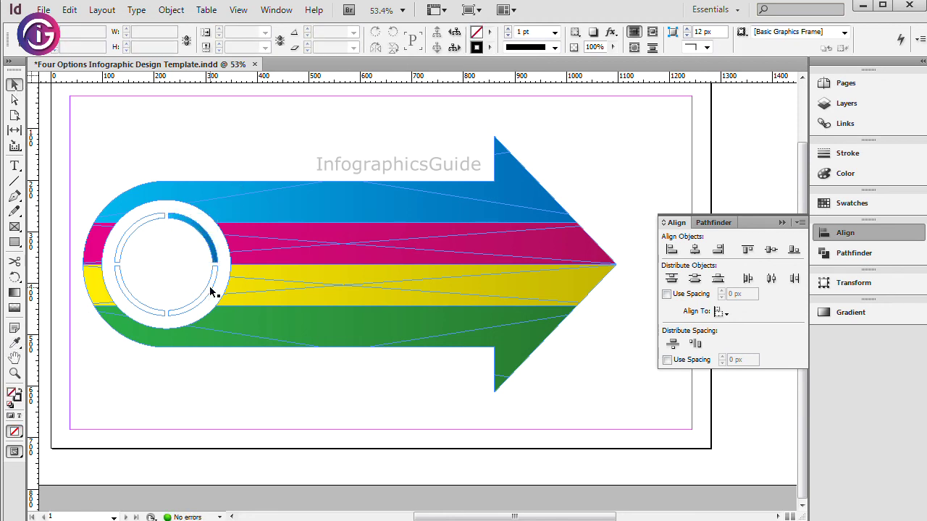
Sample the magenta strip's gradient with the Eyedropper to fill the ring's lower-right segment.
double_click(211, 291)
click(15, 343)
click(450, 250)
click(15, 84)
click(258, 125)
Sample the yellow strip's gradient with the Eyedropper to fill the ring's lower-left segment.
click(147, 313)
double_click(145, 313)
click(15, 343)
click(415, 294)
click(15, 84)
key(ctrl+shift+a)
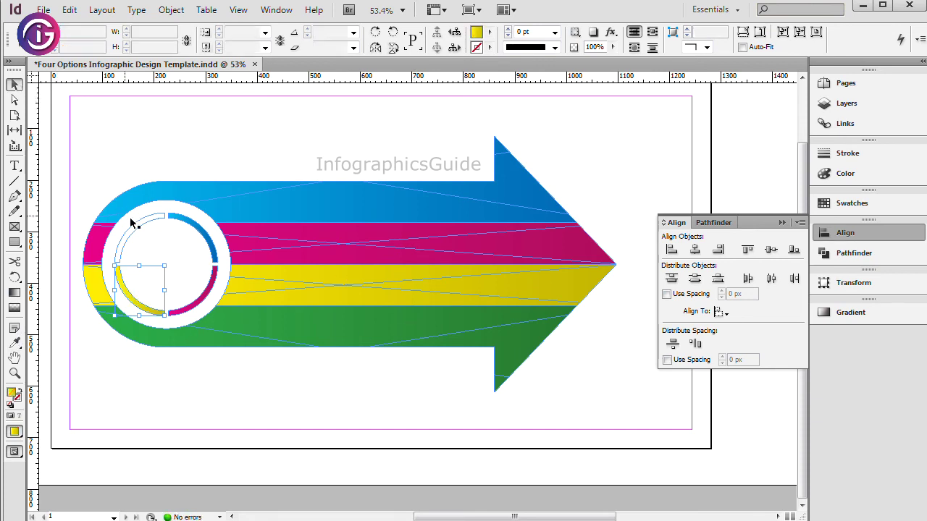
Sample the green strip's gradient with the Eyedropper to fill the ring's upper-left segment.
click(148, 225)
double_click(148, 225)
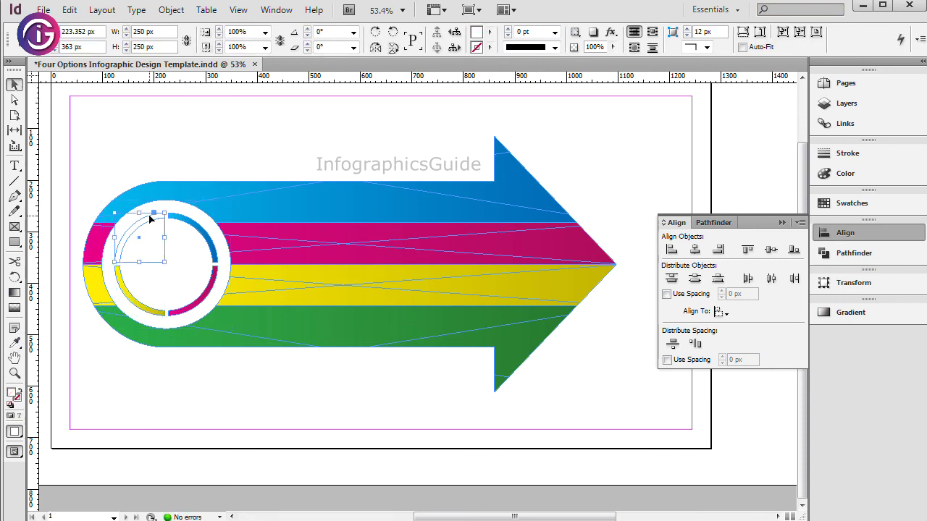
click(15, 343)
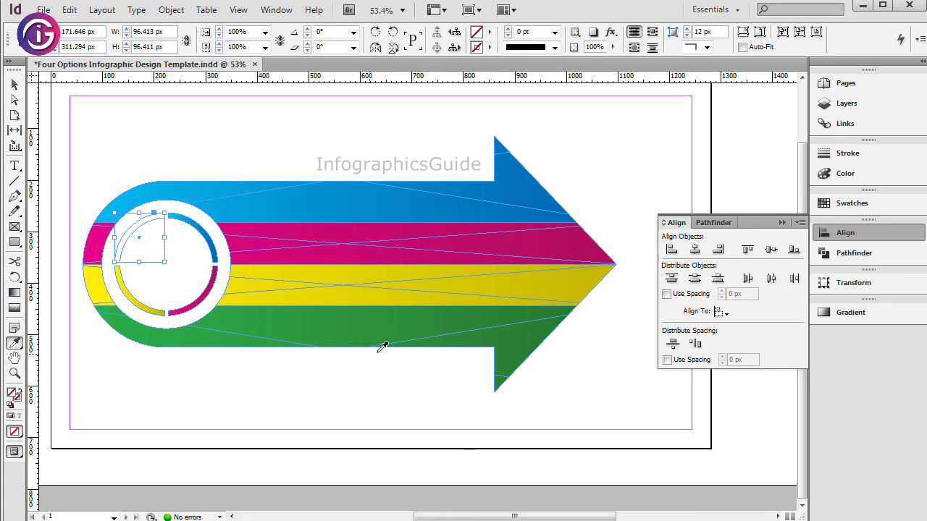
click(387, 328)
click(14, 84)
click(175, 101)
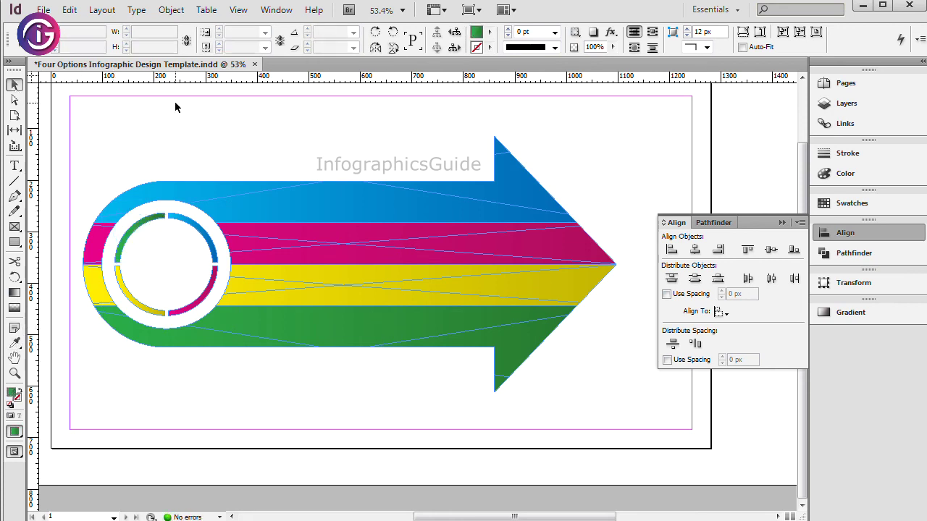
Group the striped arrow, the white circle and the four ring segments together.
drag(93, 142, 590, 412)
click(170, 10)
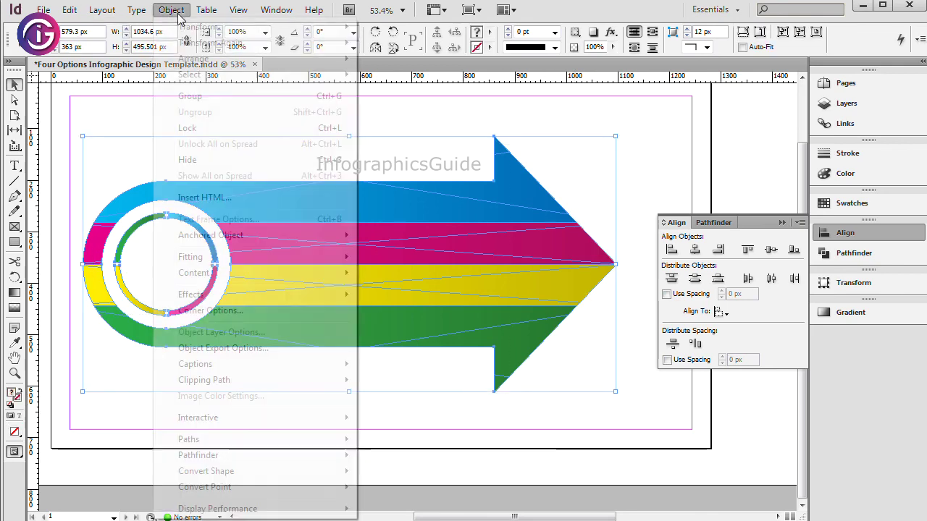
click(195, 96)
Scale the arrow group to 110% in both width and height.
key(ctrl+minus)
key(ctrl+minus)
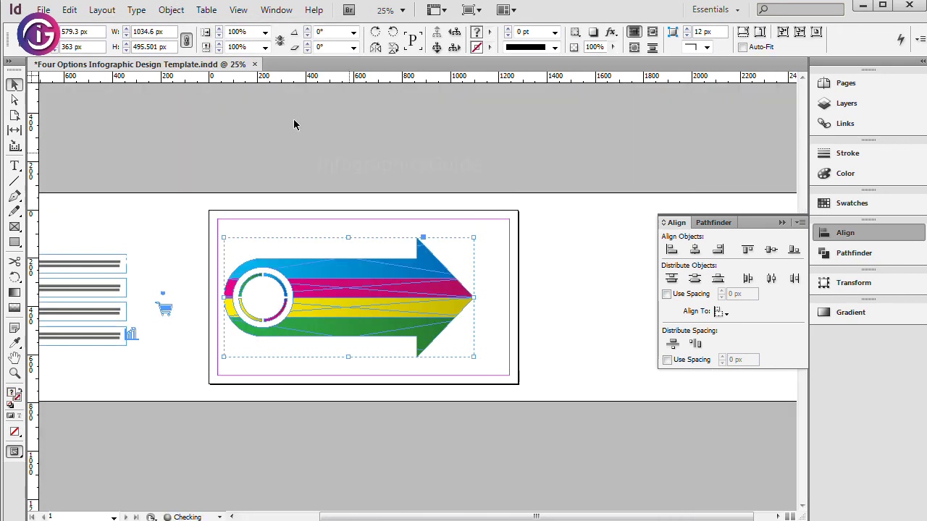
click(186, 39)
text(110)
key(Tab)
text(110)
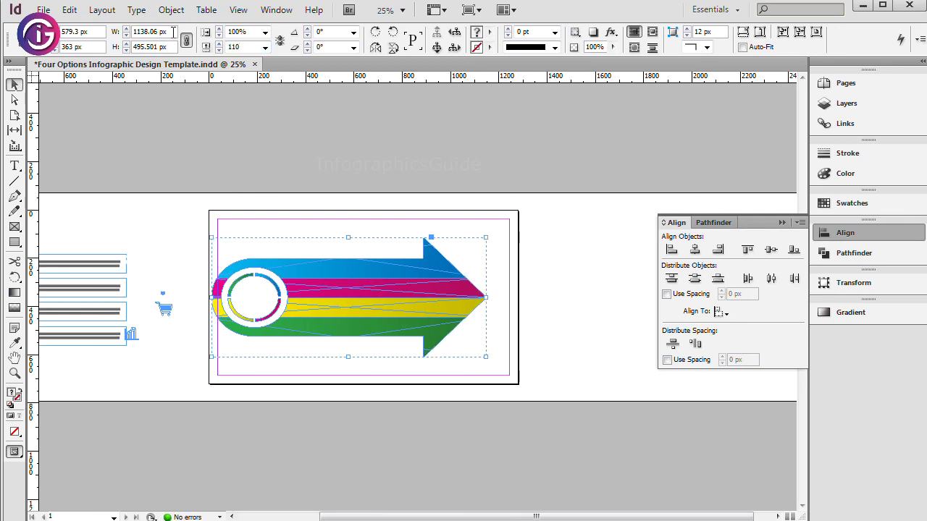
key(Return)
Move the arrow group right and slightly up within the page margins, to X 639.03 px and Y 358 px.
drag(414, 293, 426, 292)
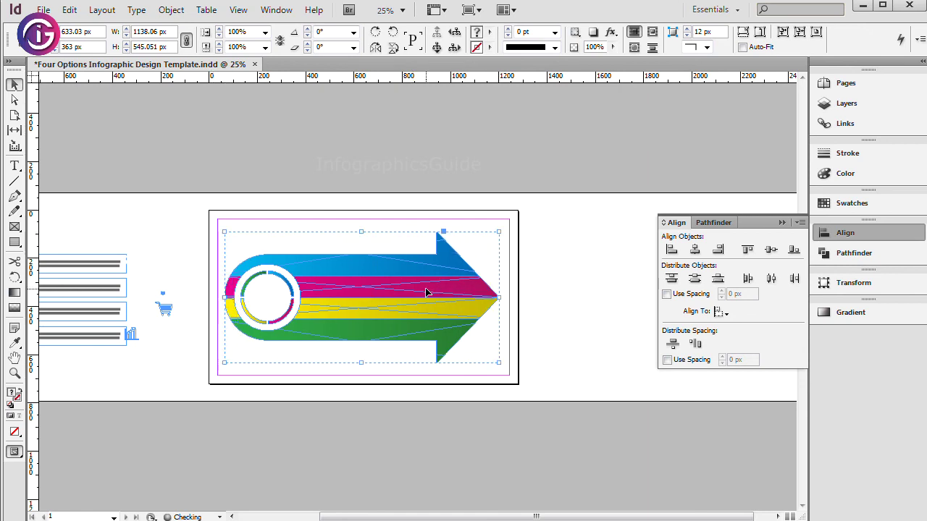
key(Right)
key(Right)
key(Right)
key(Up)
key(Up)
key(Up)
key(Up)
key(Up)
key(Right)
key(Right)
key(Right)
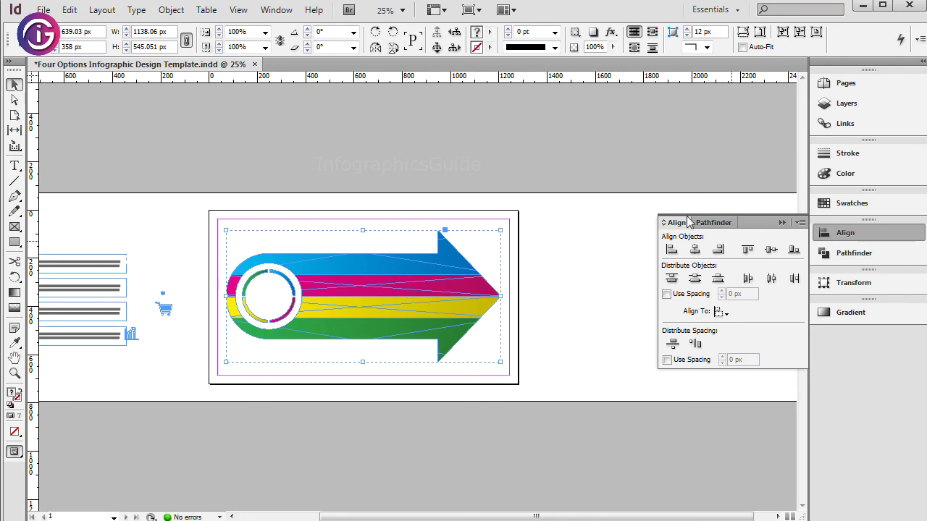
click(359, 173)
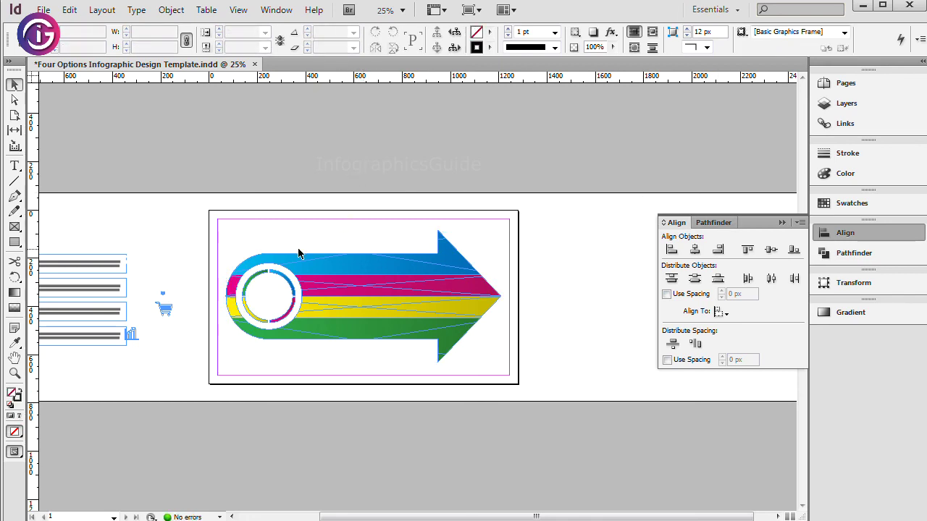